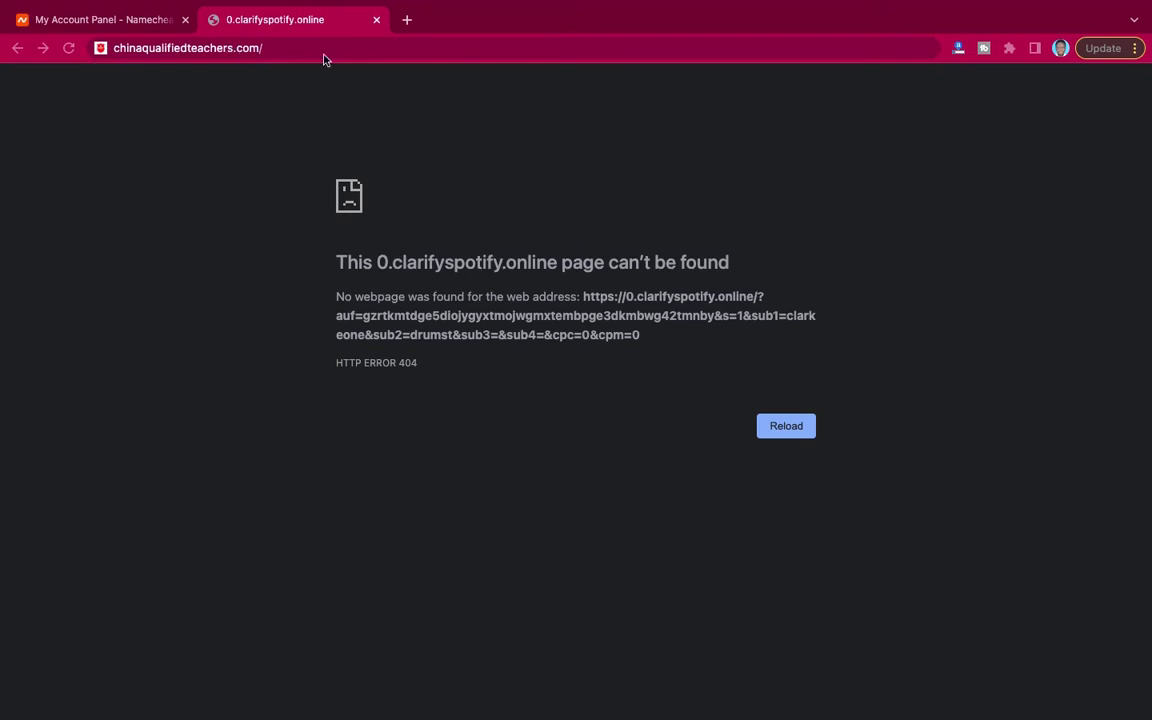
# - Load chinaqualifiedteachers.com to check where it redirects, dismissing the notification request and returning to the previous page
pyautogui.click(293, 53)
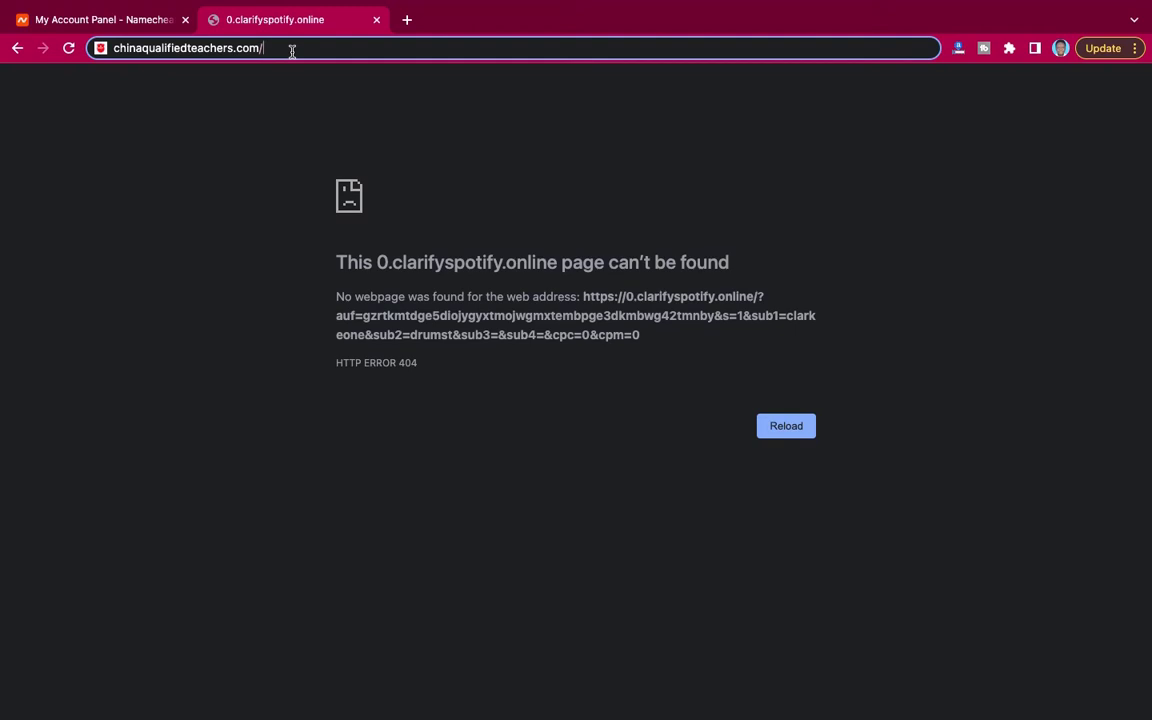
pyautogui.press('Return')
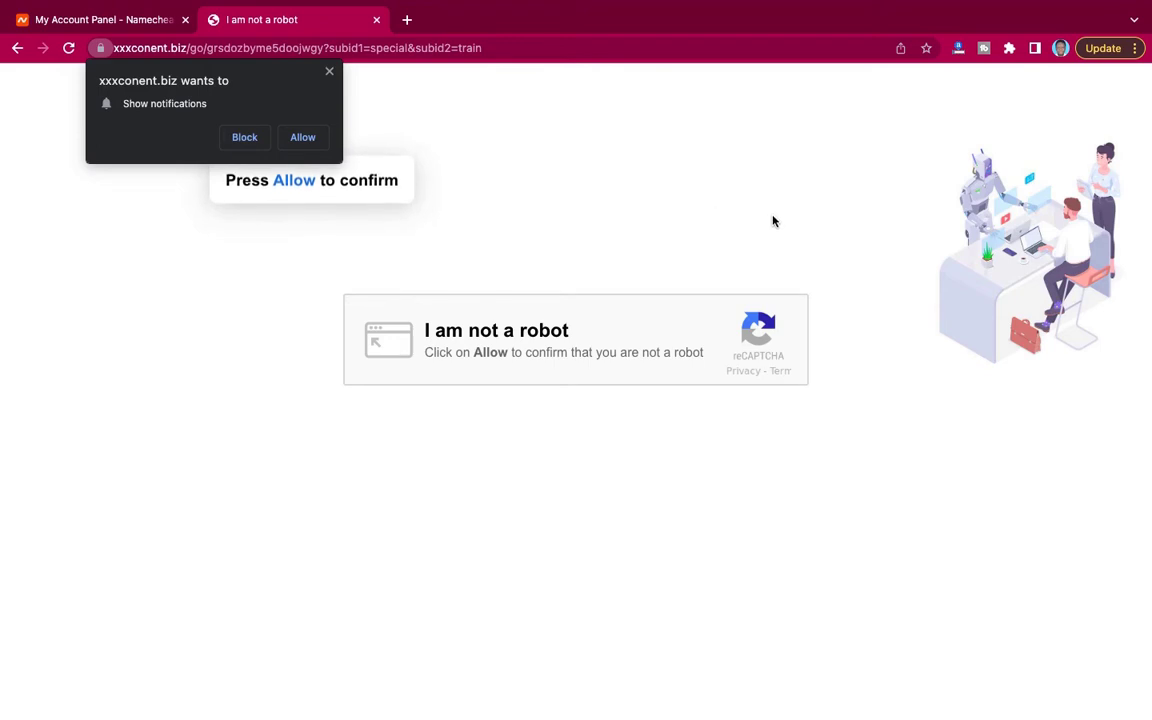
pyautogui.click(329, 71)
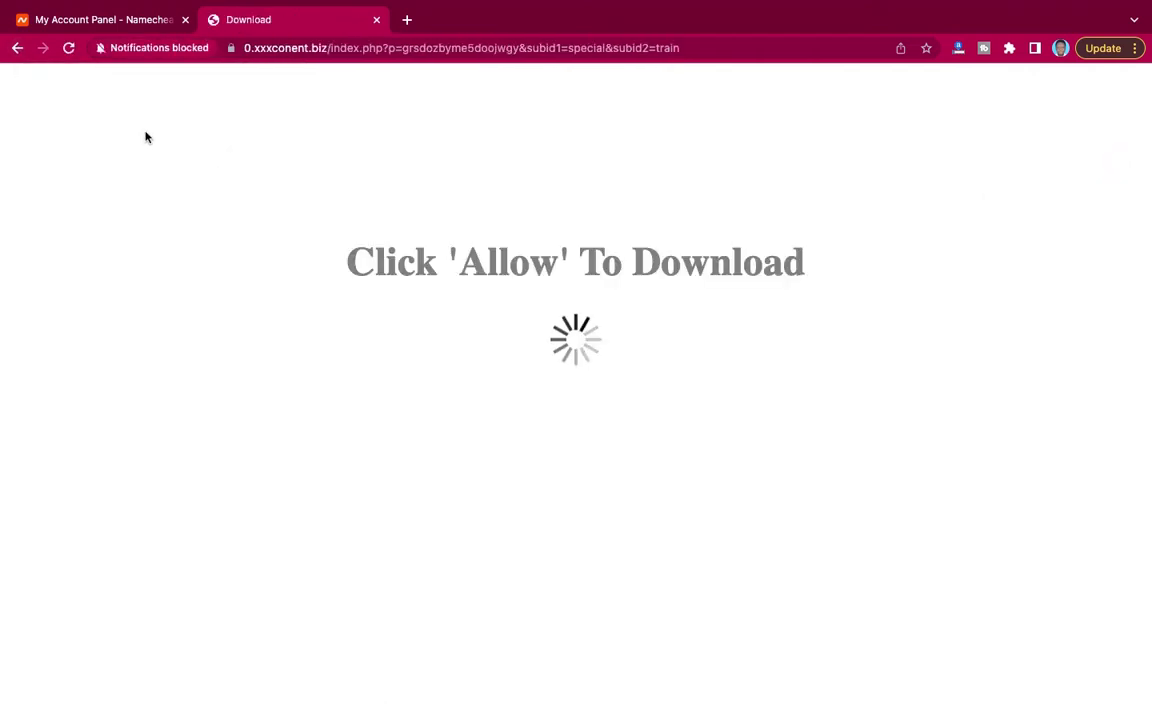
pyautogui.click(18, 51)
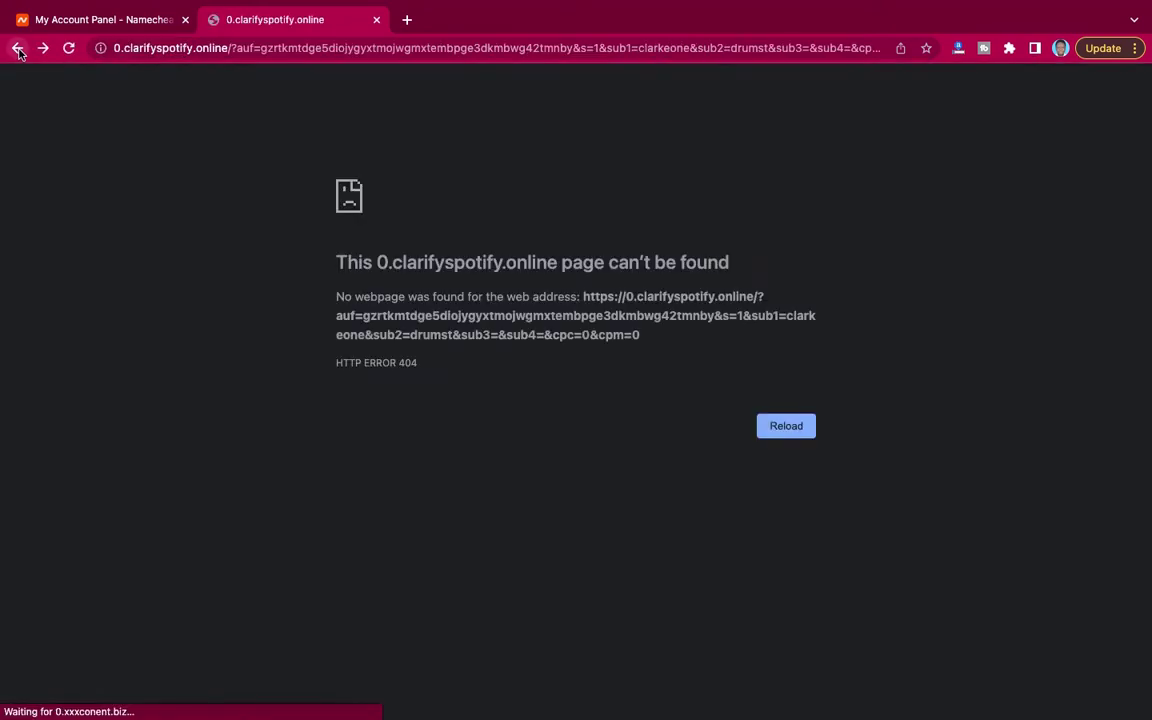
# - Visit chinaqualifiedteachers.com a second time to test the redirect again, dismissing the notification request
pyautogui.click(201, 49)
pyautogui.write('chin')
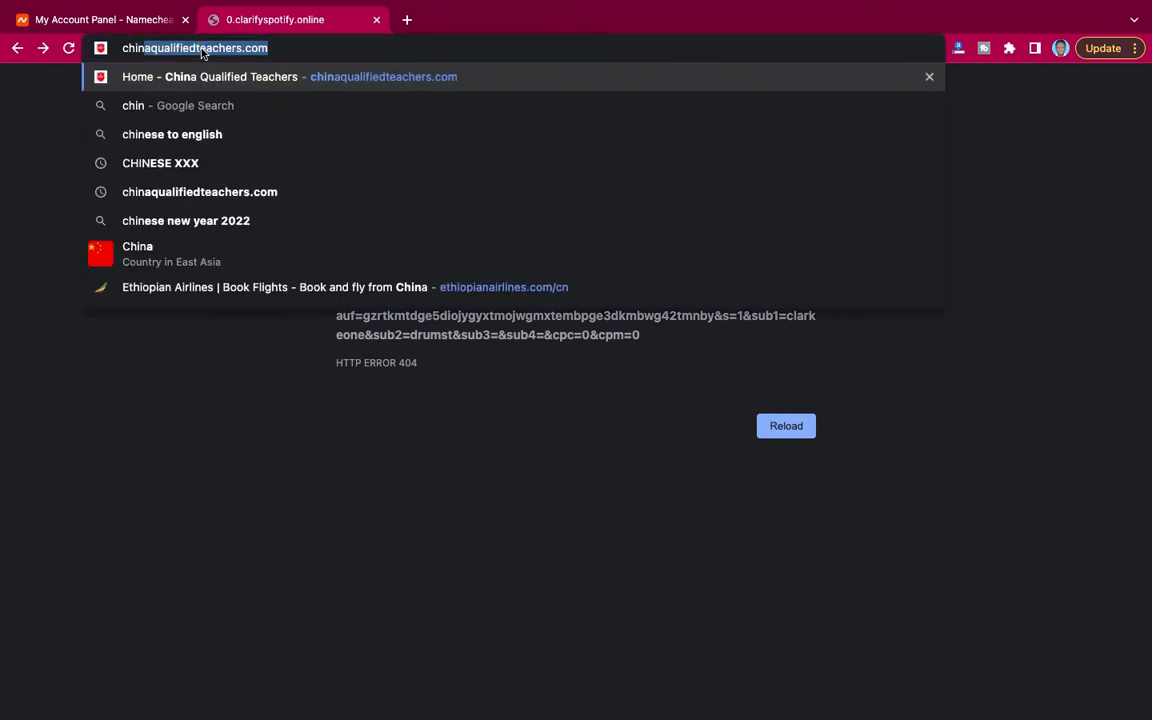
pyautogui.press('Right')
pyautogui.press('Return')
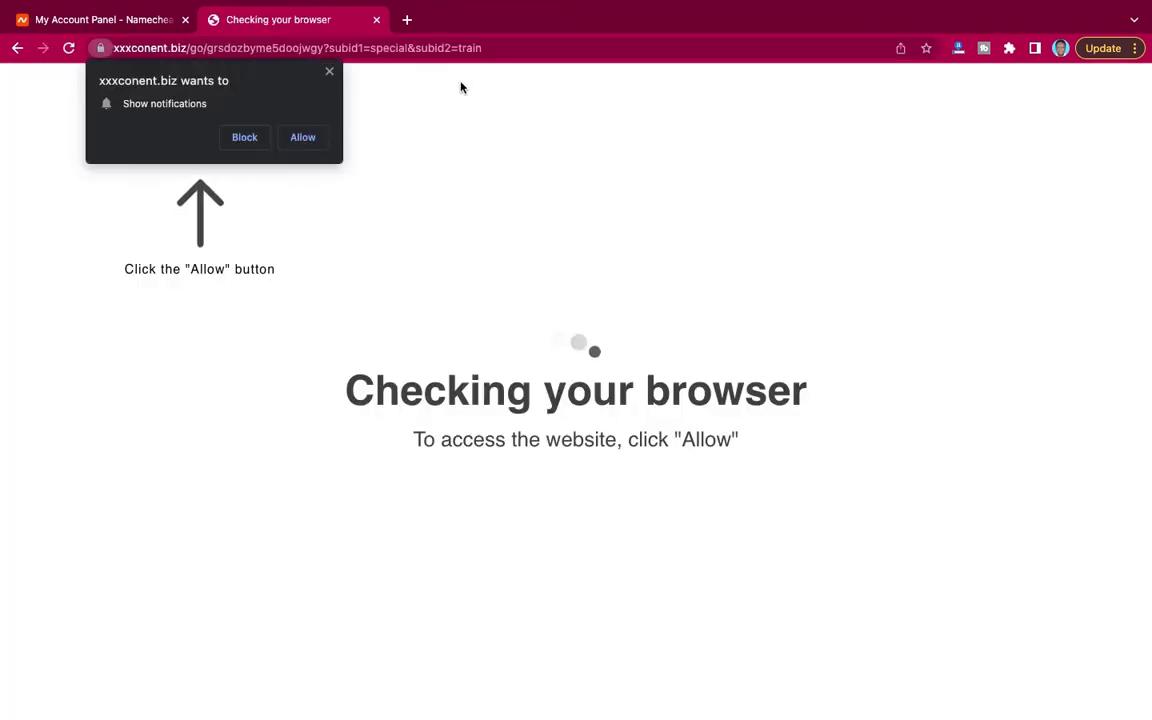
pyautogui.click(330, 73)
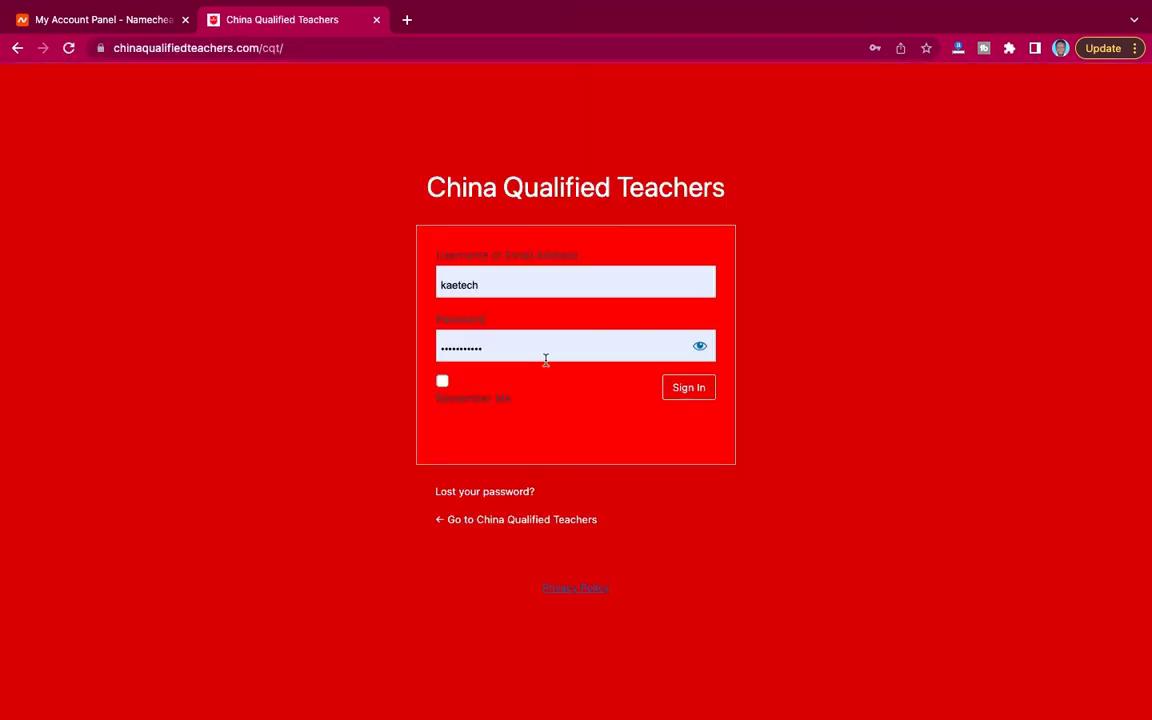
# - Sign in to the site's WordPress admin with the saved credentials and update WordPress to version 5.9.3
pyautogui.click(700, 395)
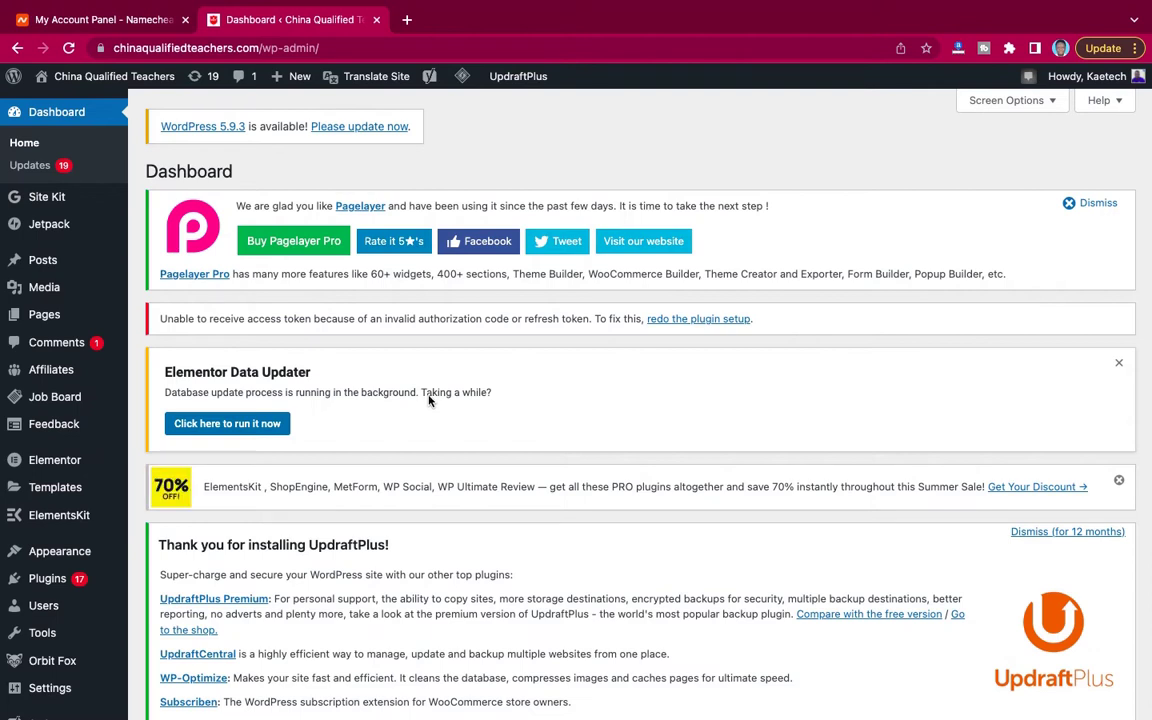
pyautogui.click(31, 167)
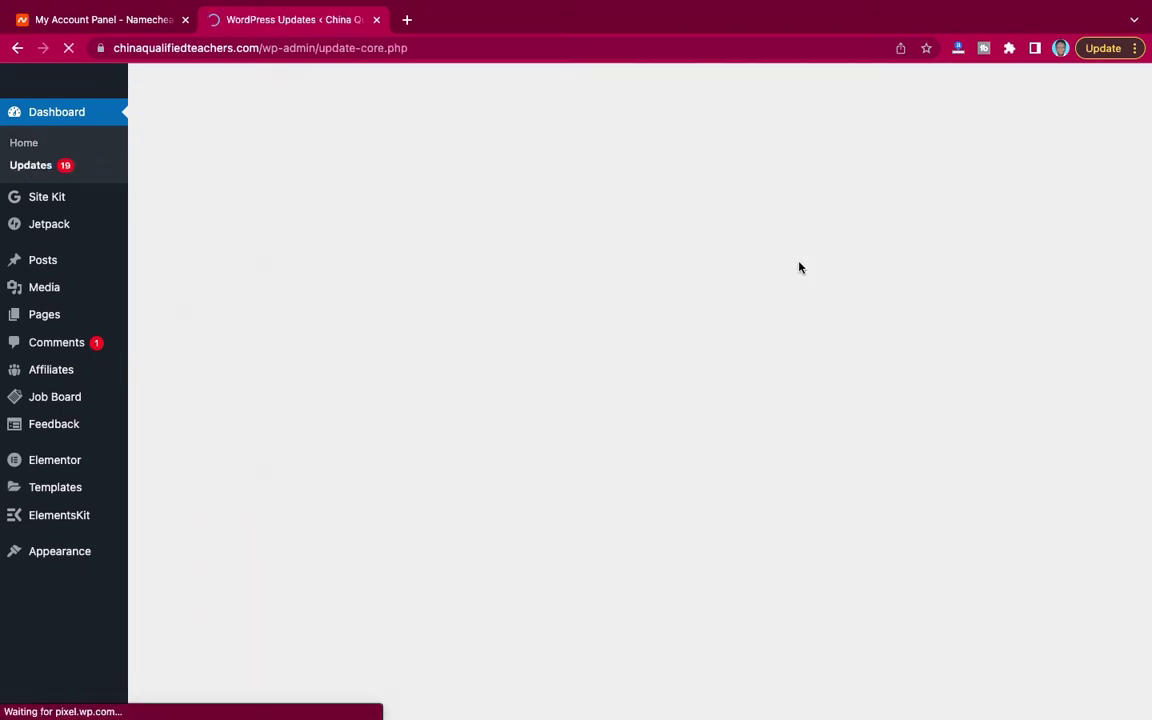
pyautogui.scroll(-10, 607, 412)
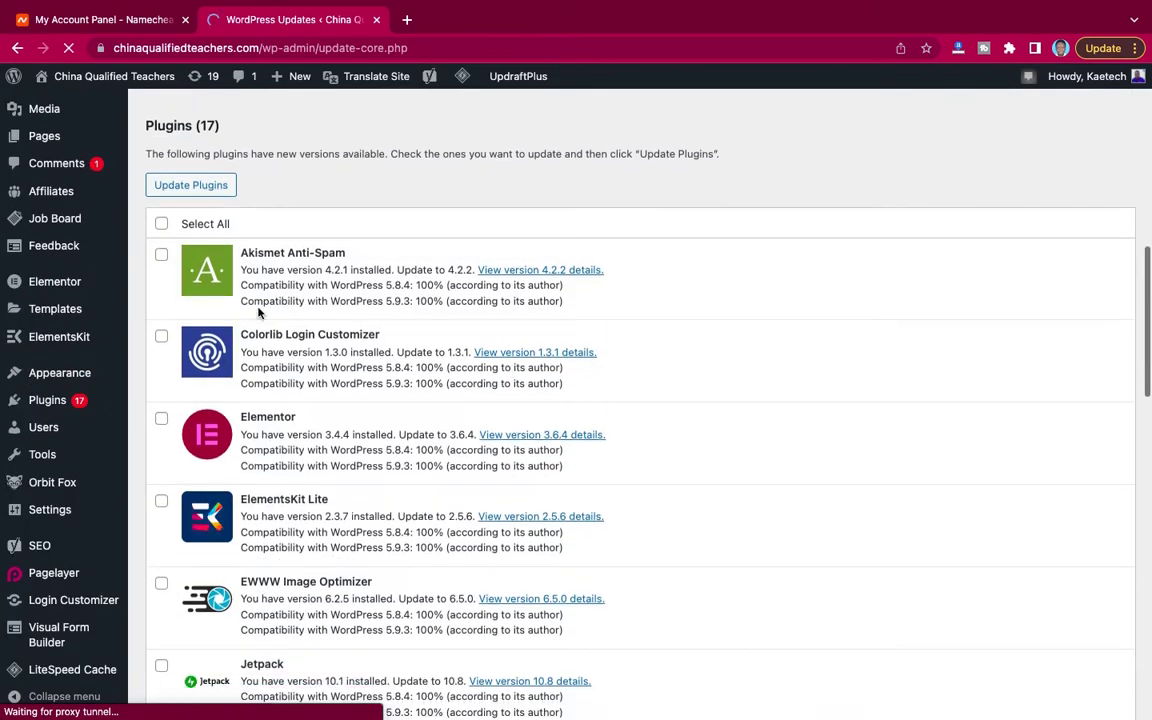
pyautogui.scroll(-5, 258, 313)
pyautogui.scroll(-5, 258, 313)
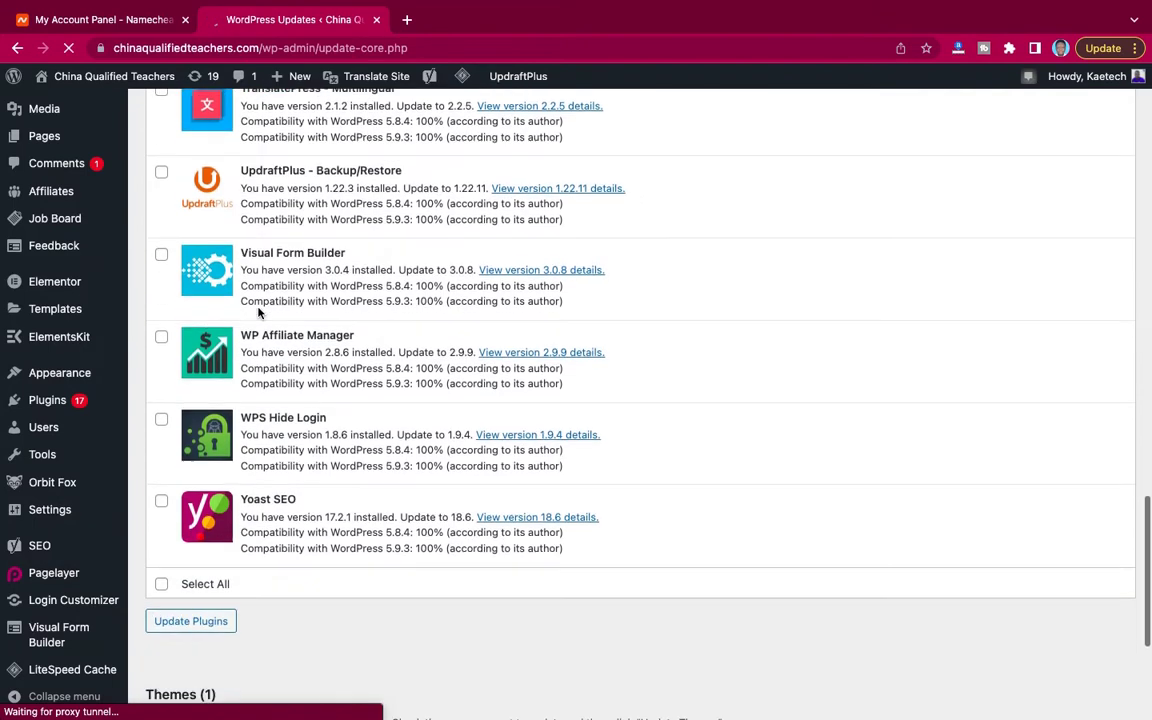
pyautogui.scroll(6, 258, 308)
pyautogui.scroll(8, 258, 308)
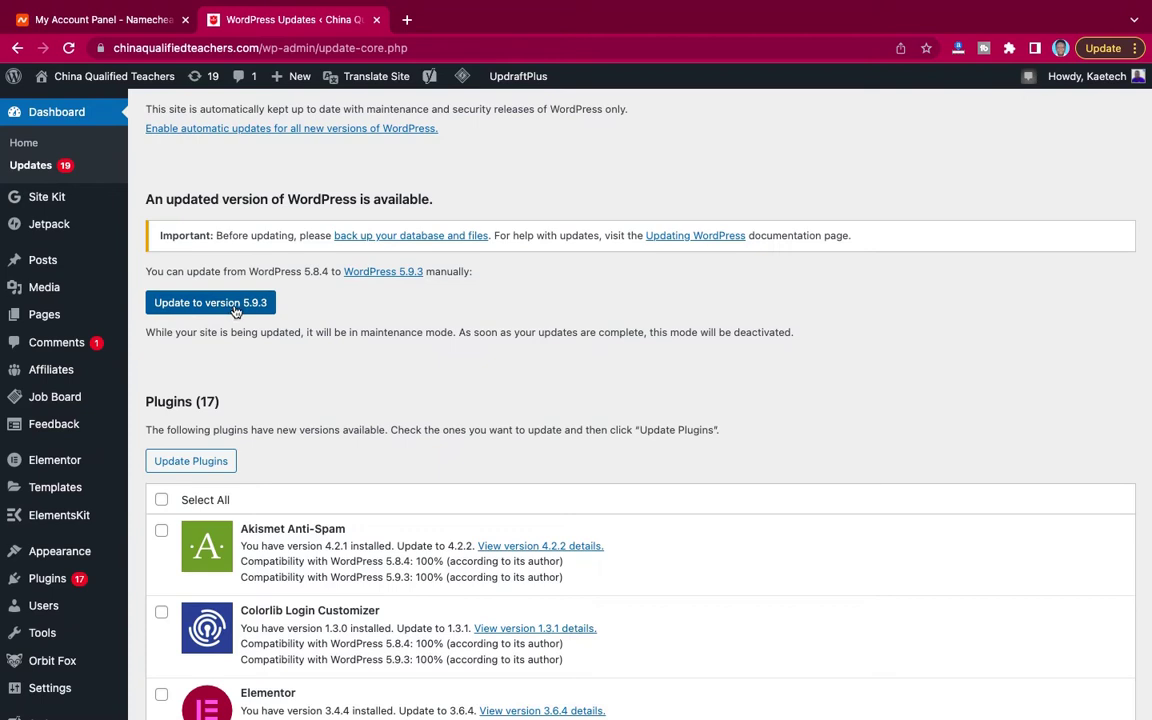
pyautogui.click(235, 311)
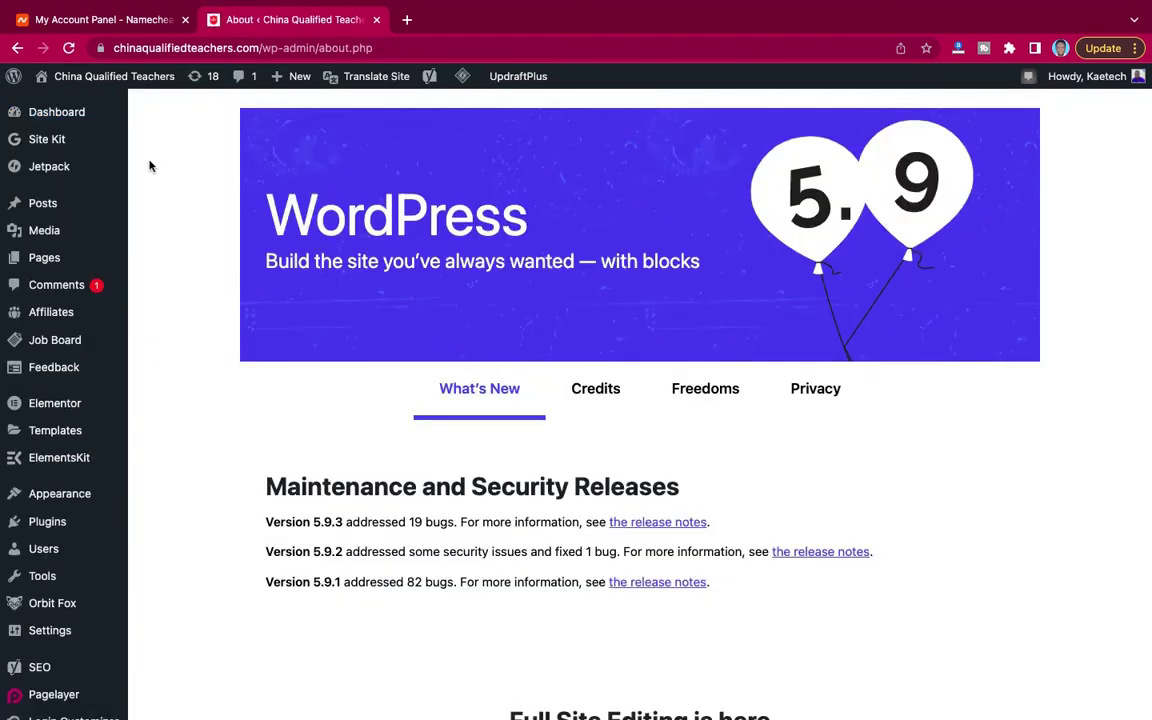
# - Return to the WordPress updates page, select all outdated plugins and update them along with the Neve theme
pyautogui.moveTo(72, 113)
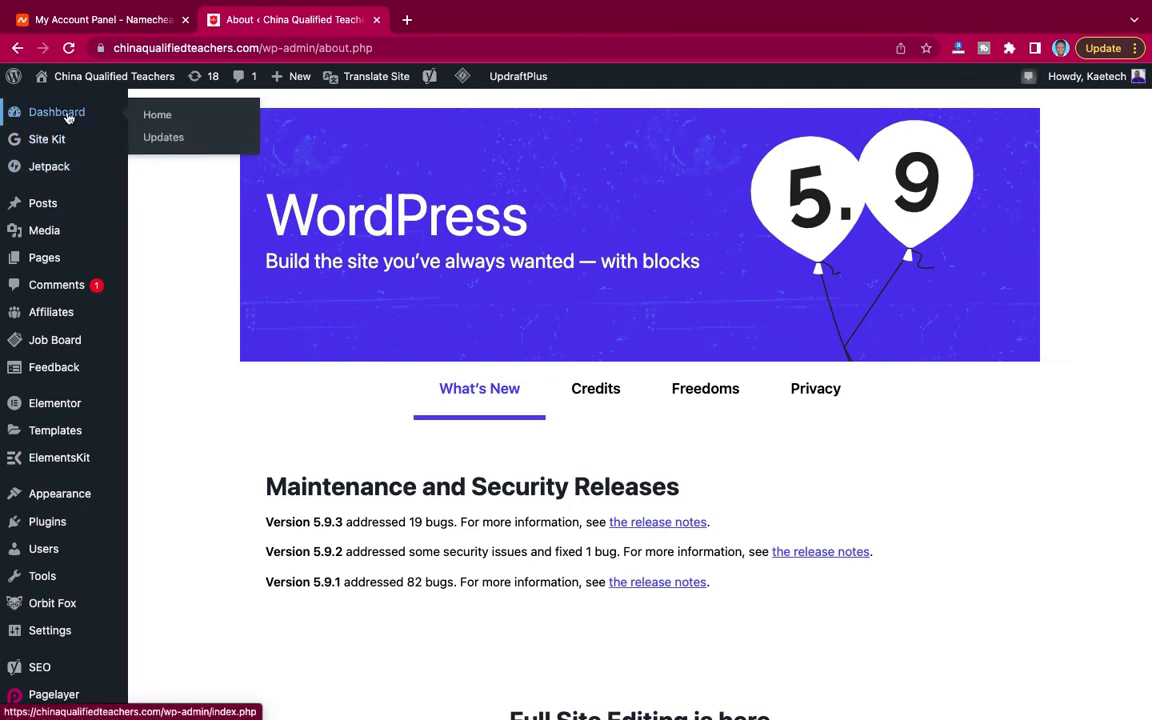
pyautogui.click(155, 136)
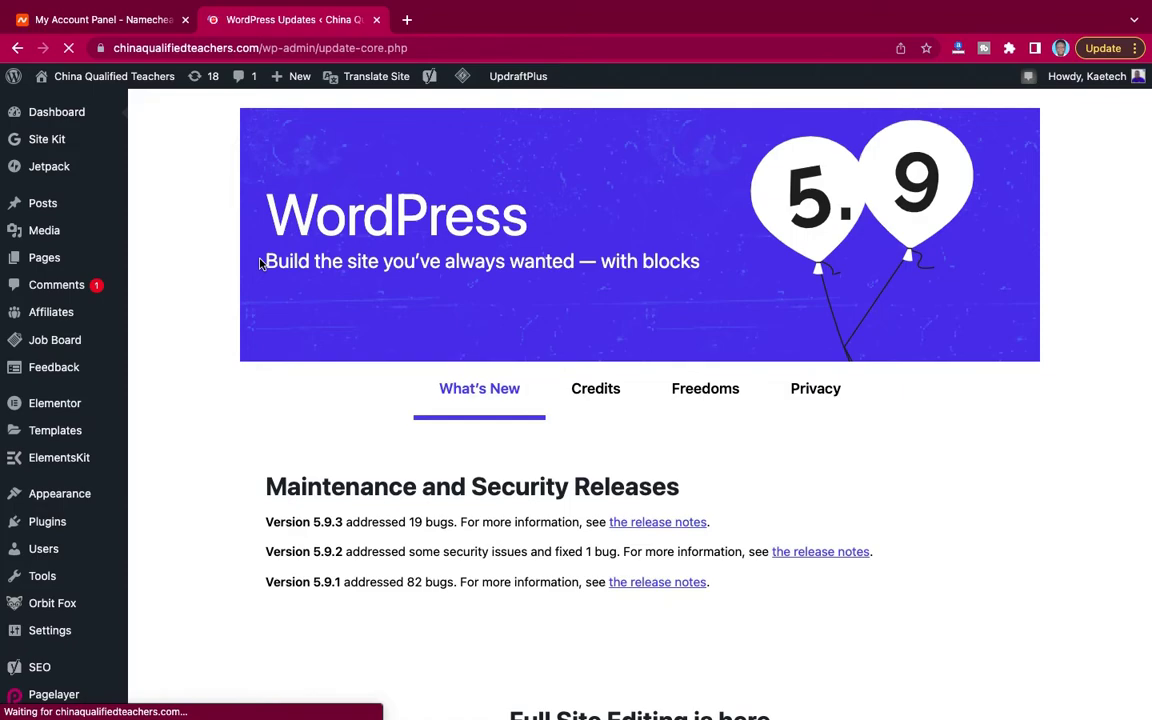
pyautogui.scroll(-9, 326, 408)
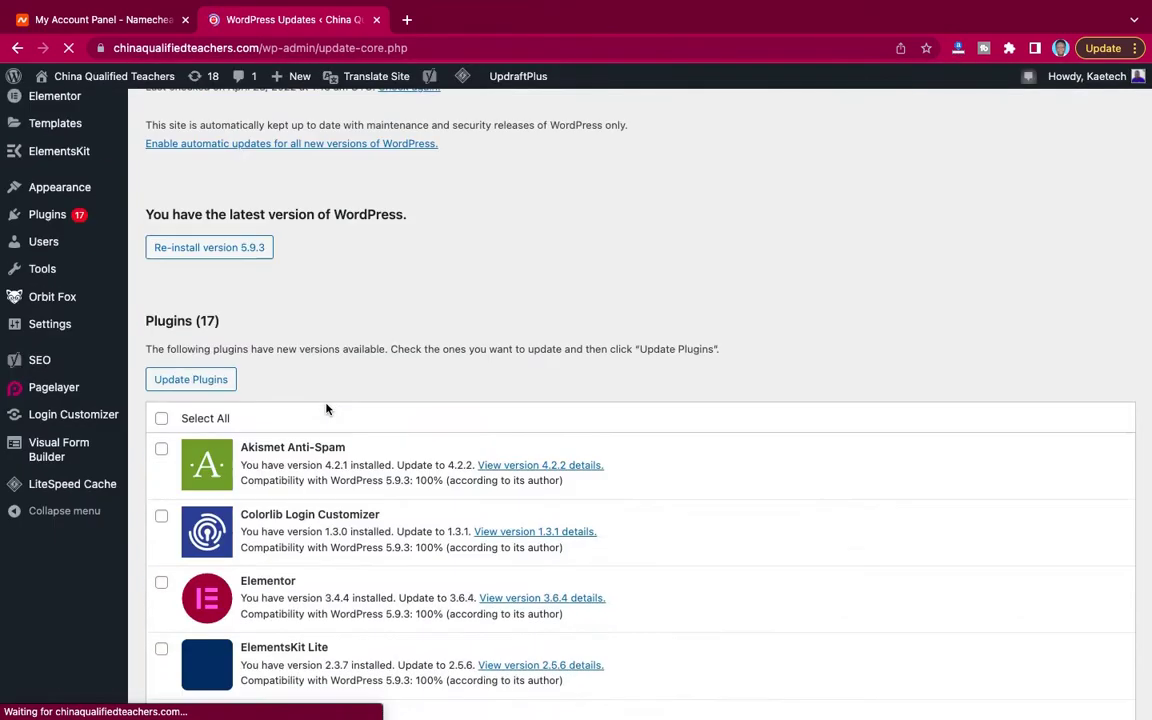
pyautogui.scroll(-8, 326, 408)
pyautogui.scroll(10, 326, 408)
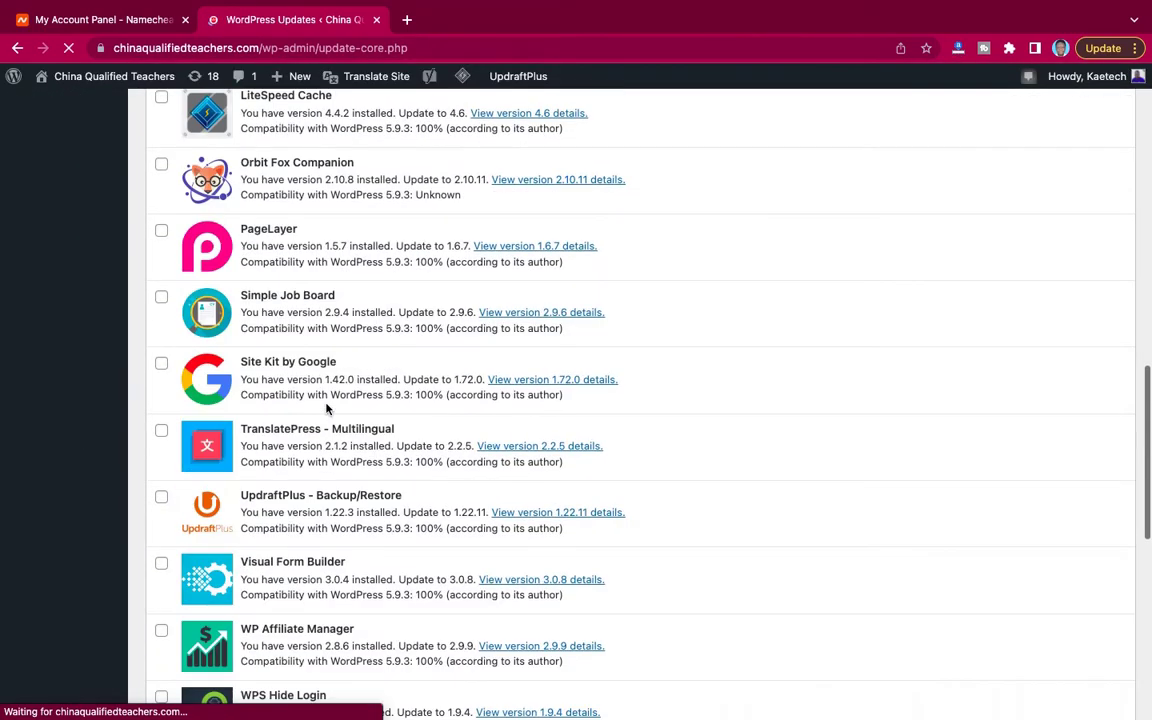
pyautogui.scroll(4, 326, 406)
pyautogui.scroll(-3, 326, 370)
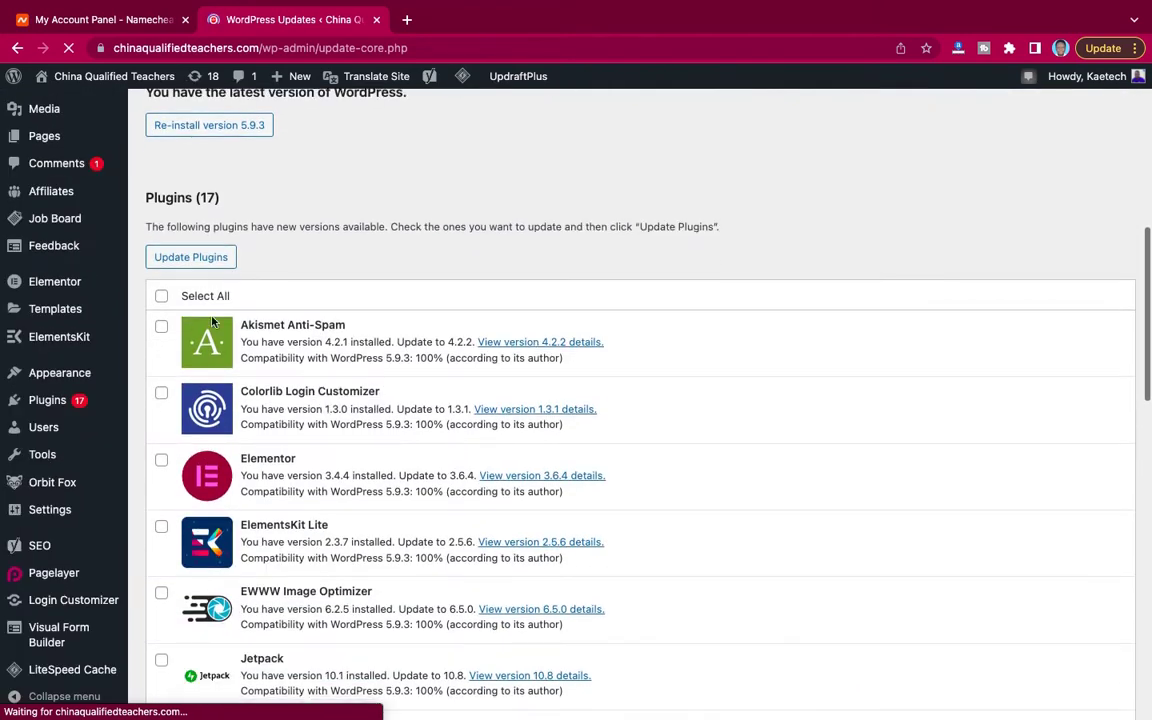
pyautogui.click(161, 296)
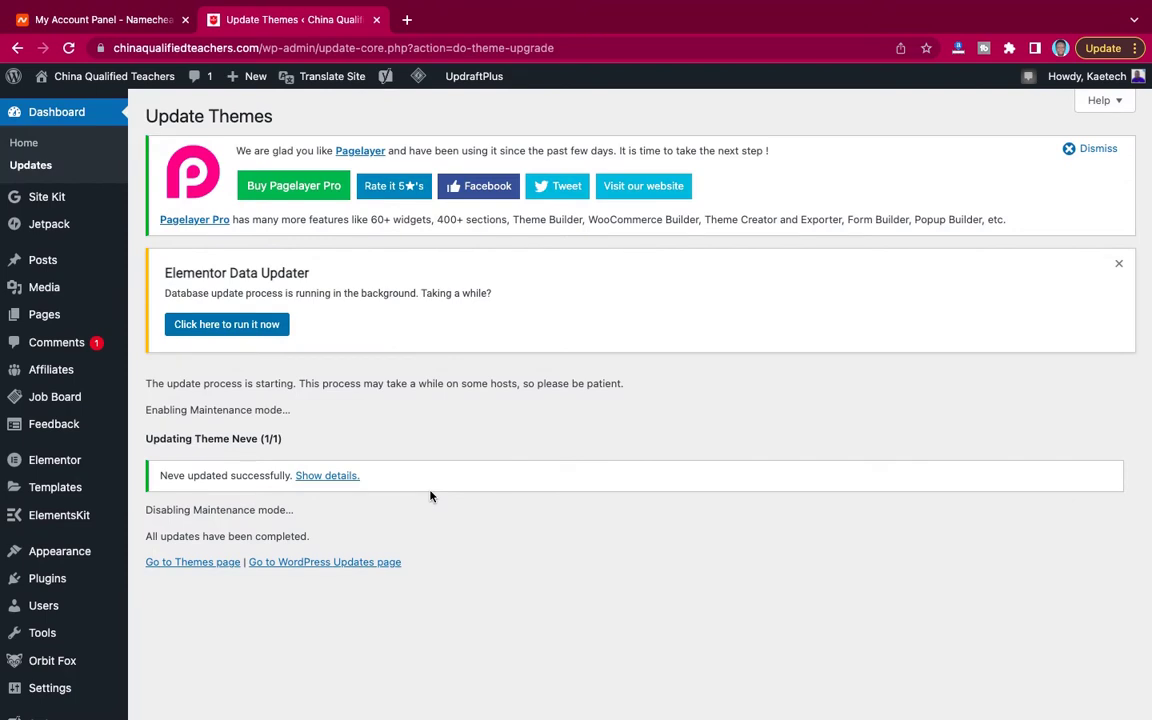
# - Search for "wordfence" among the plugins available to add to the site
pyautogui.scroll(-2, 170, 530)
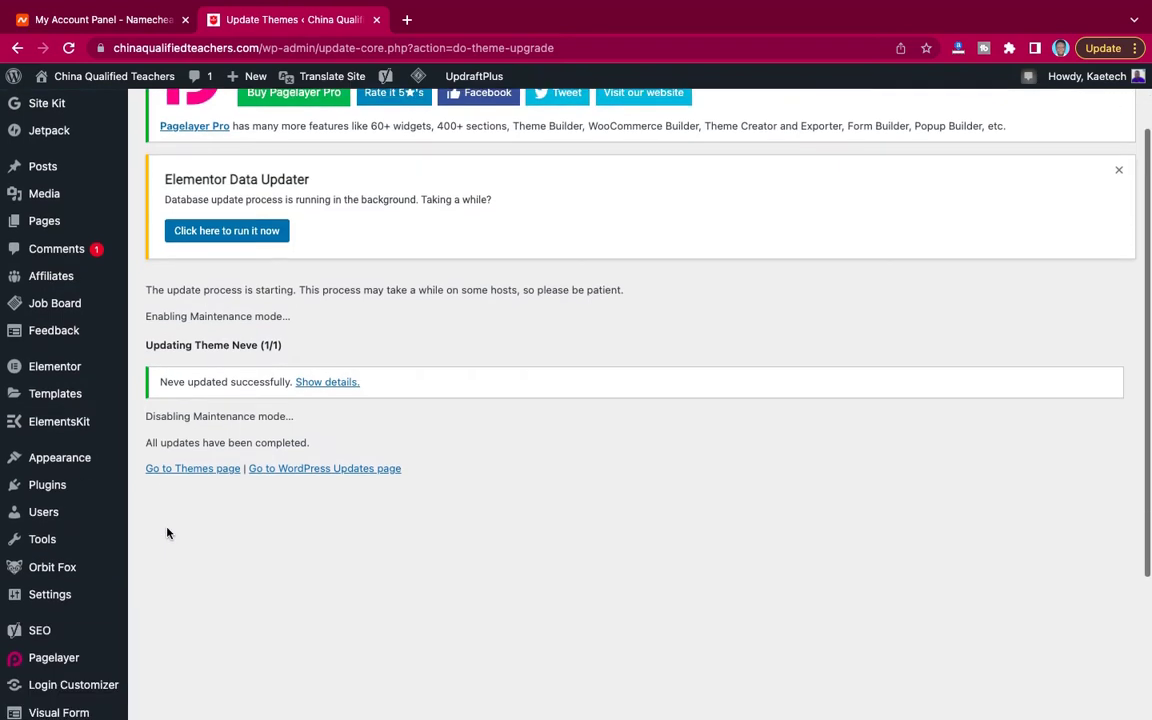
pyautogui.moveTo(47, 481)
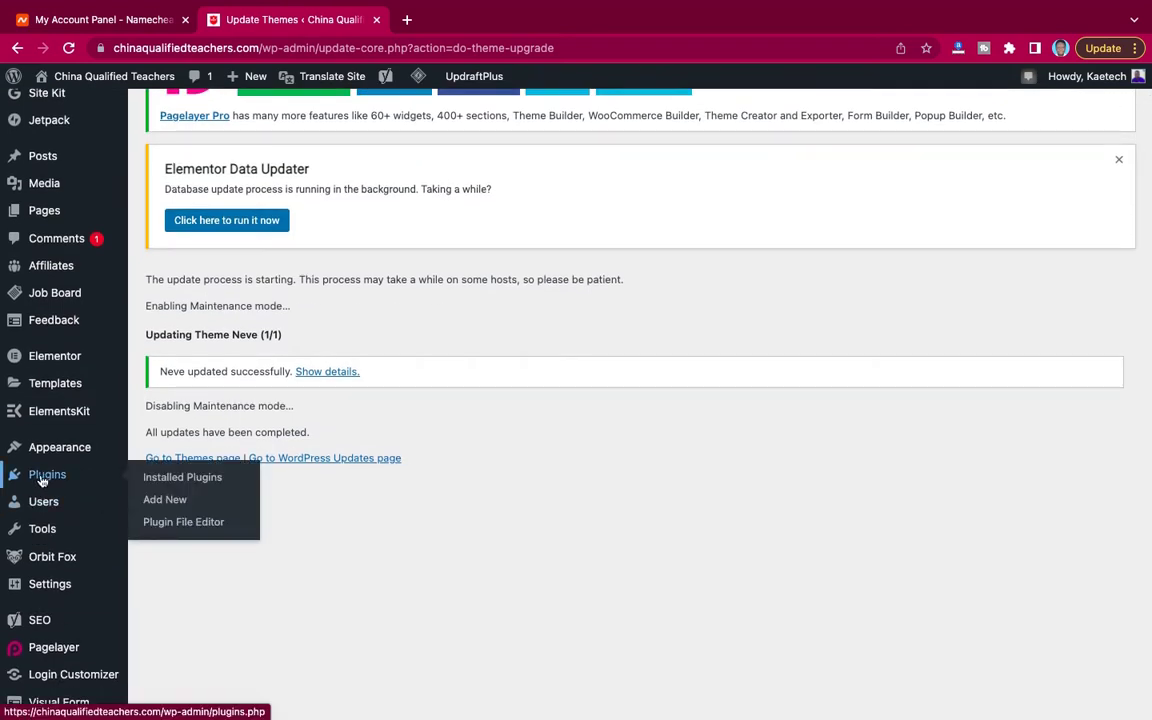
pyautogui.click(160, 500)
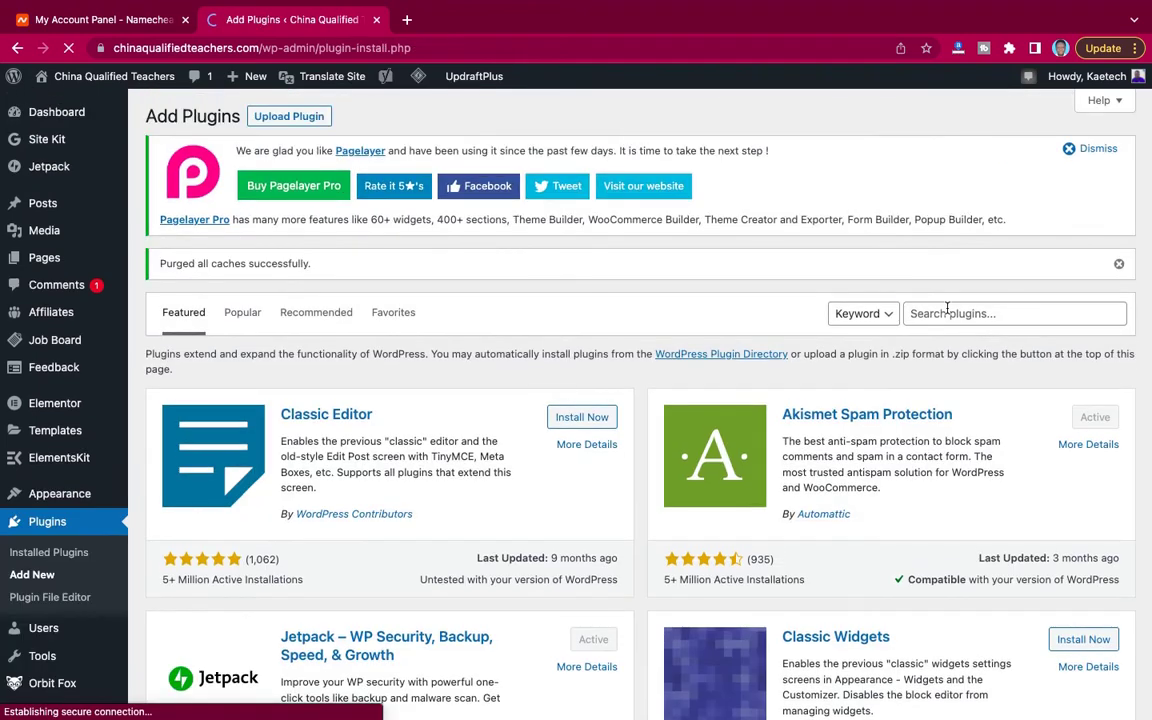
pyautogui.click(946, 312)
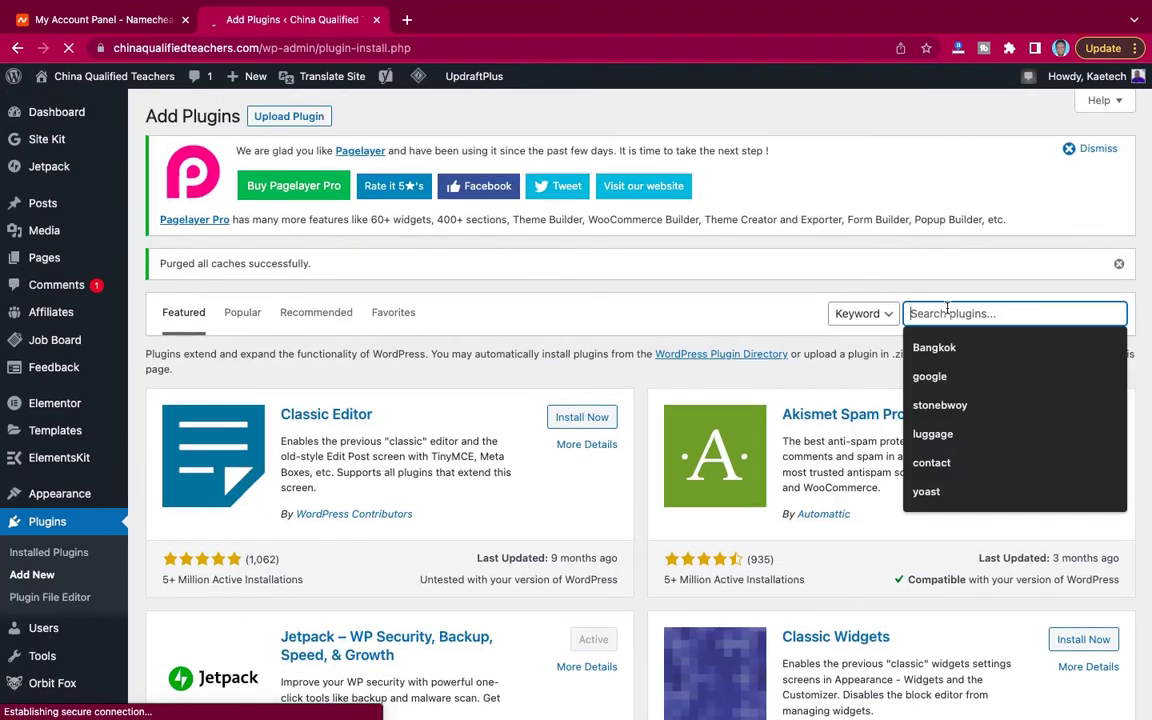
pyautogui.write('word')
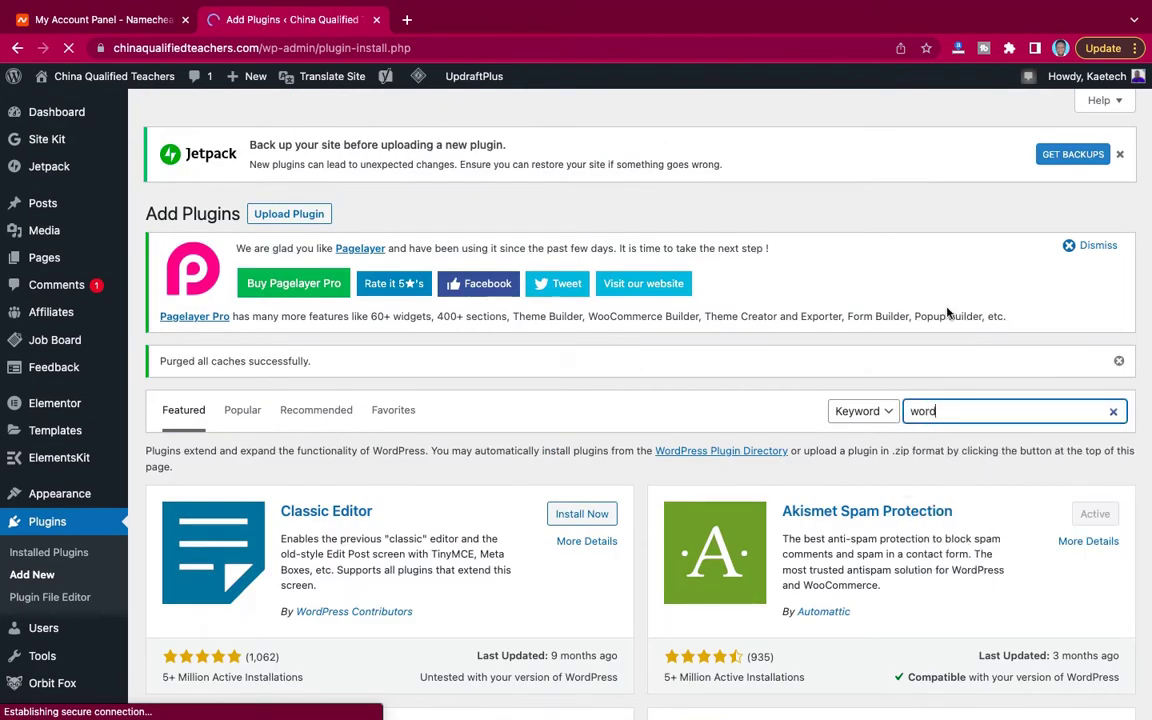
pyautogui.write('fence')
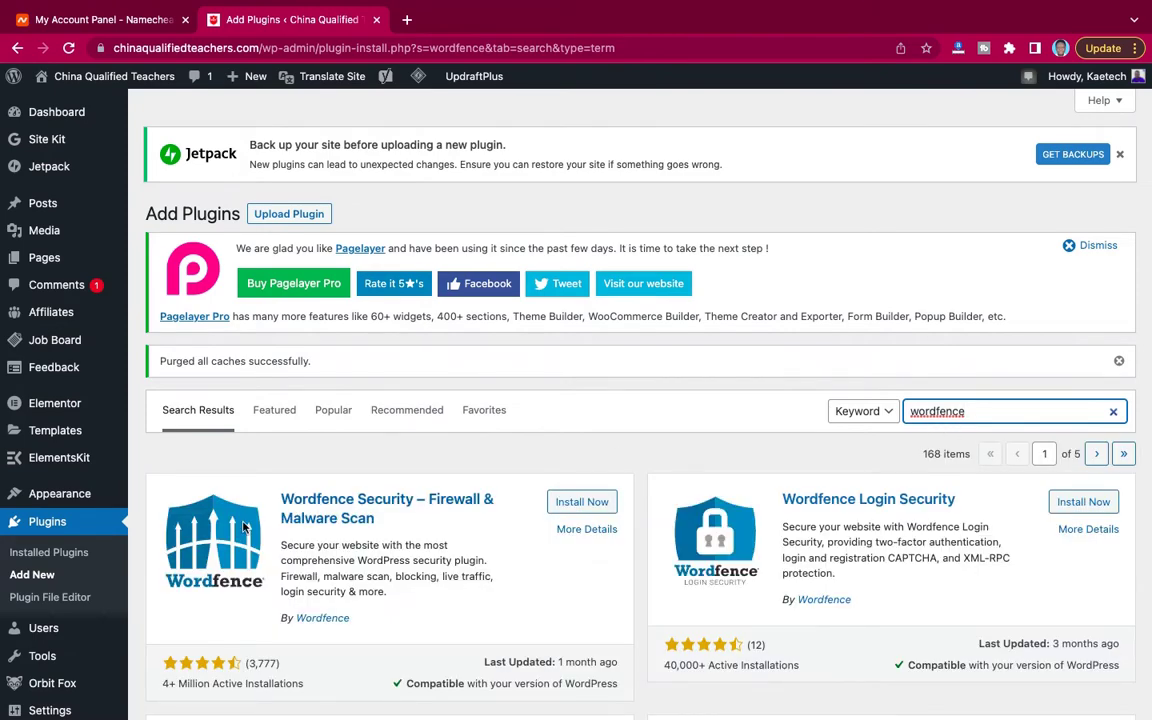
# - Install and activate the Wordfence Security – Firewall & Malware Scan plugin
pyautogui.scroll(-3, 365, 565)
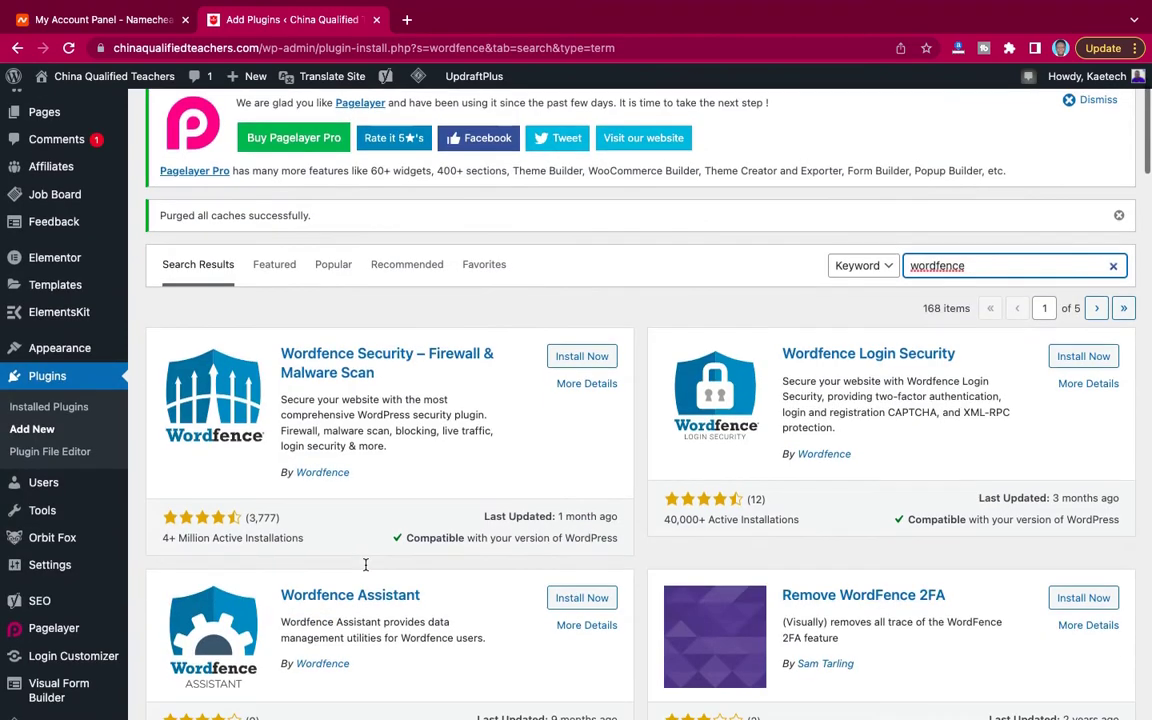
pyautogui.scroll(-2, 365, 565)
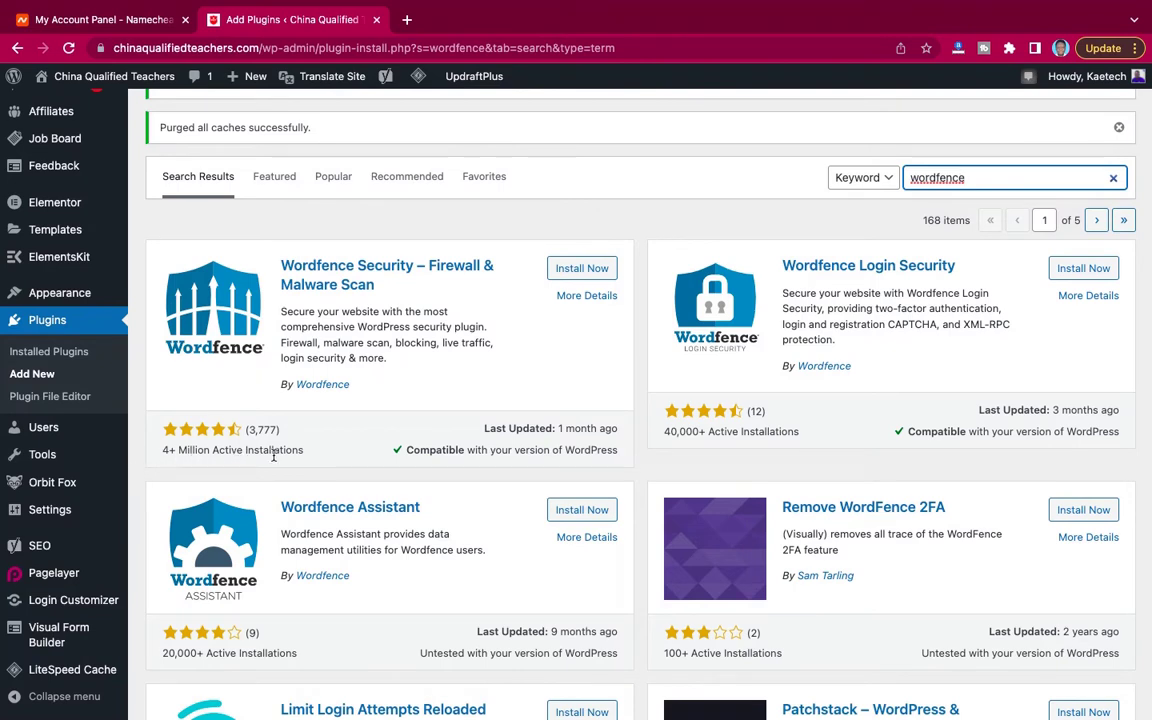
pyautogui.click(581, 270)
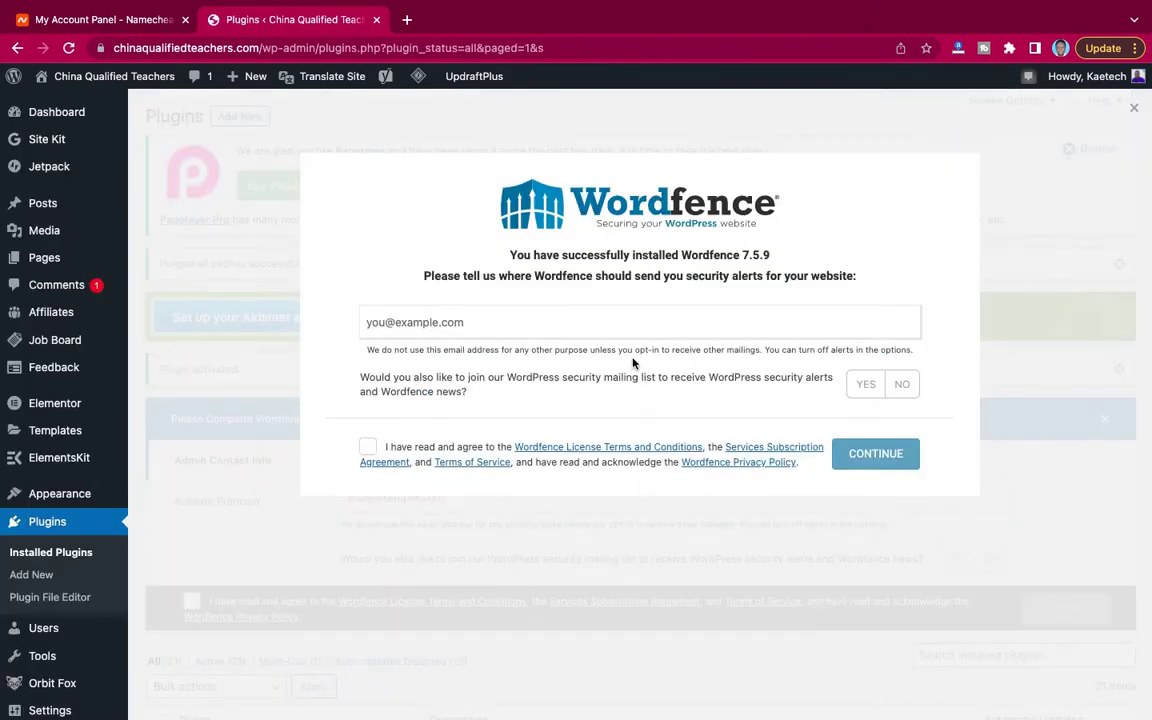
# - Complete the Wordfence setup with the saved alert e-mail, no mailing list and the terms accepted, skipping the premium license key
pyautogui.click(455, 321)
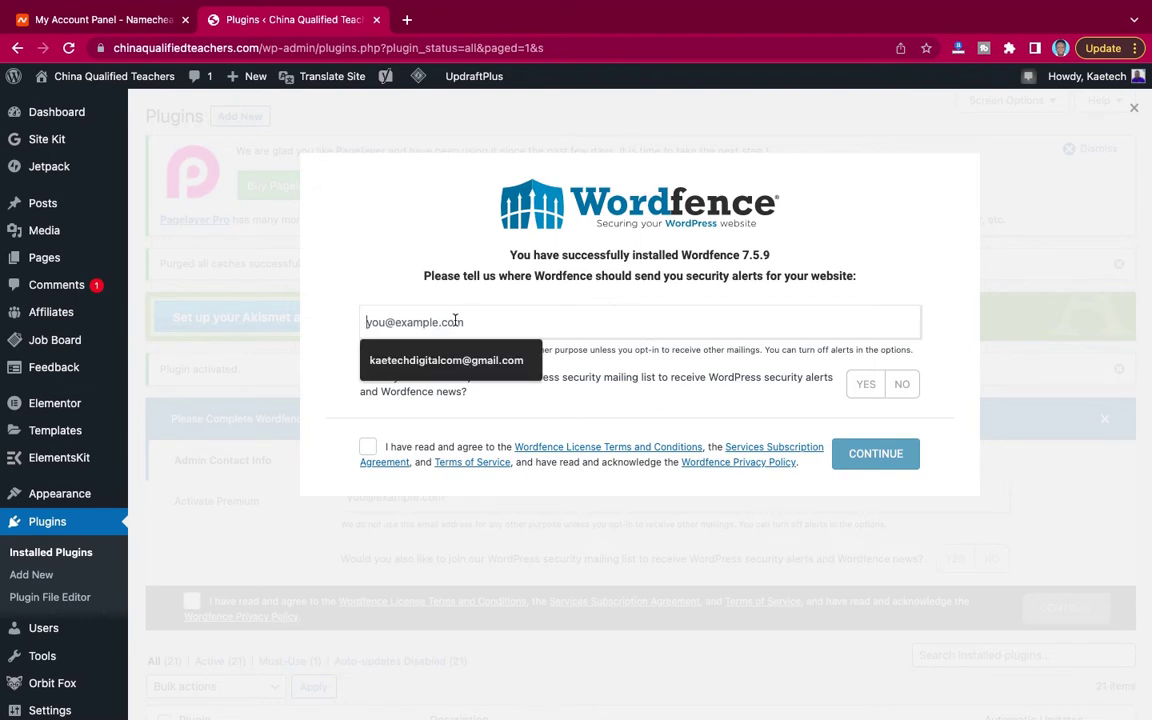
pyautogui.click(419, 360)
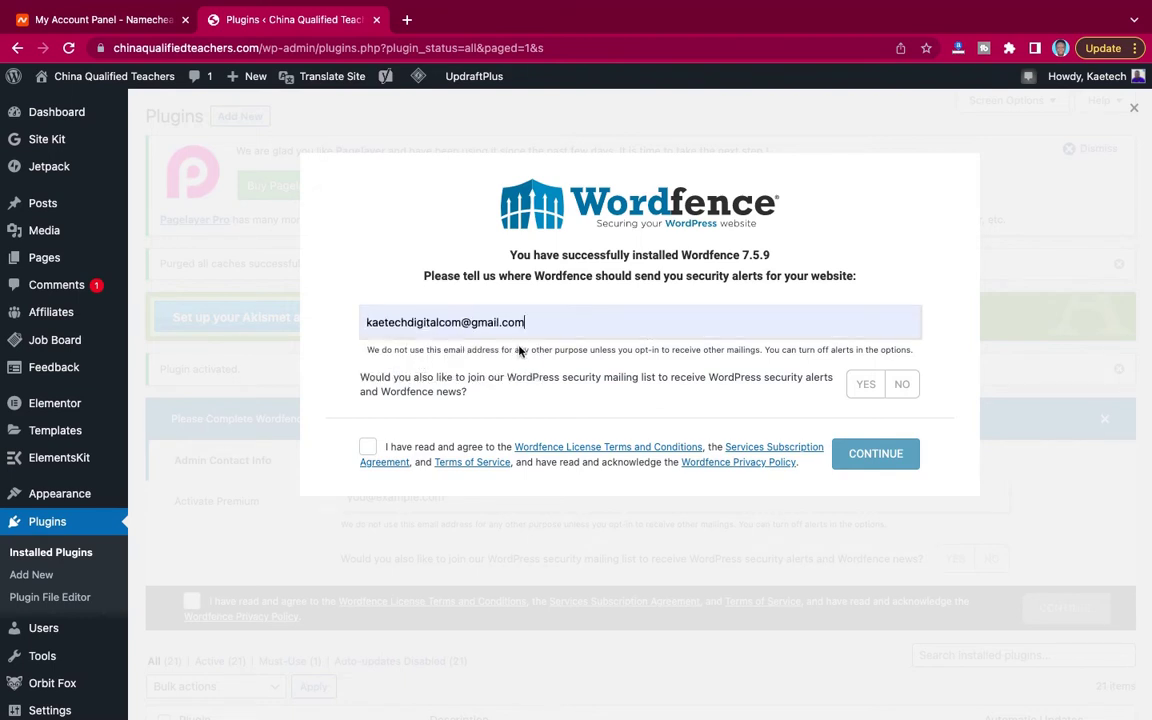
pyautogui.click(368, 451)
pyautogui.click(908, 388)
pyautogui.click(885, 458)
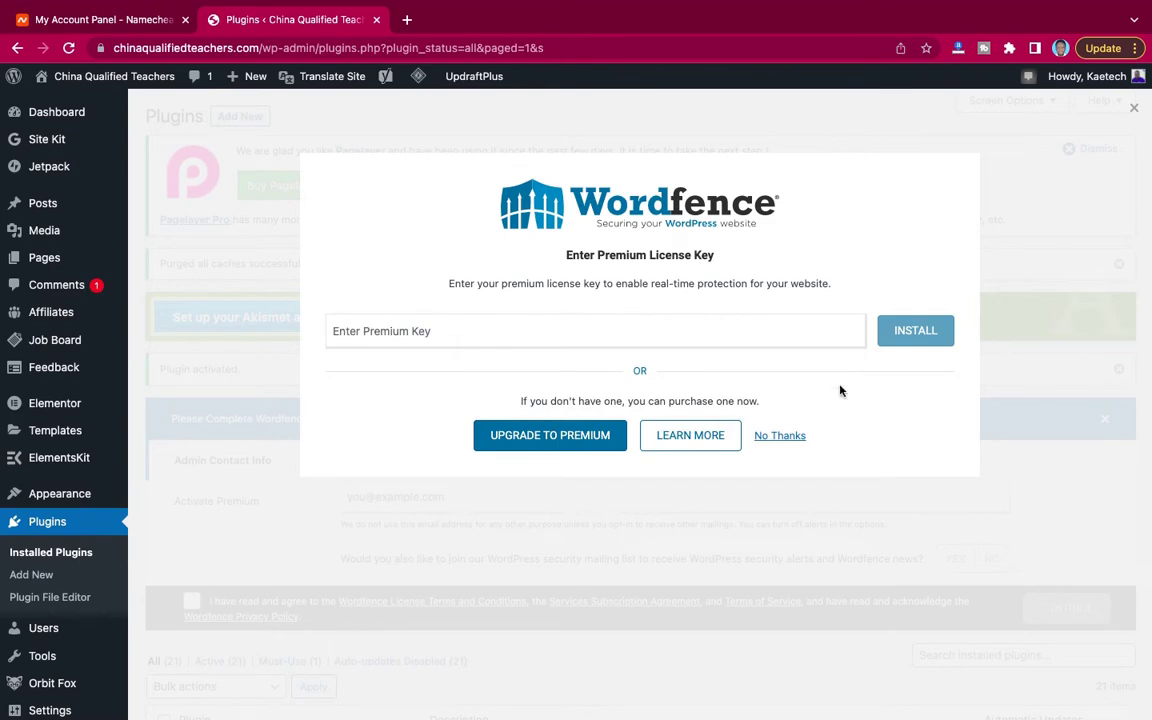
pyautogui.click(786, 437)
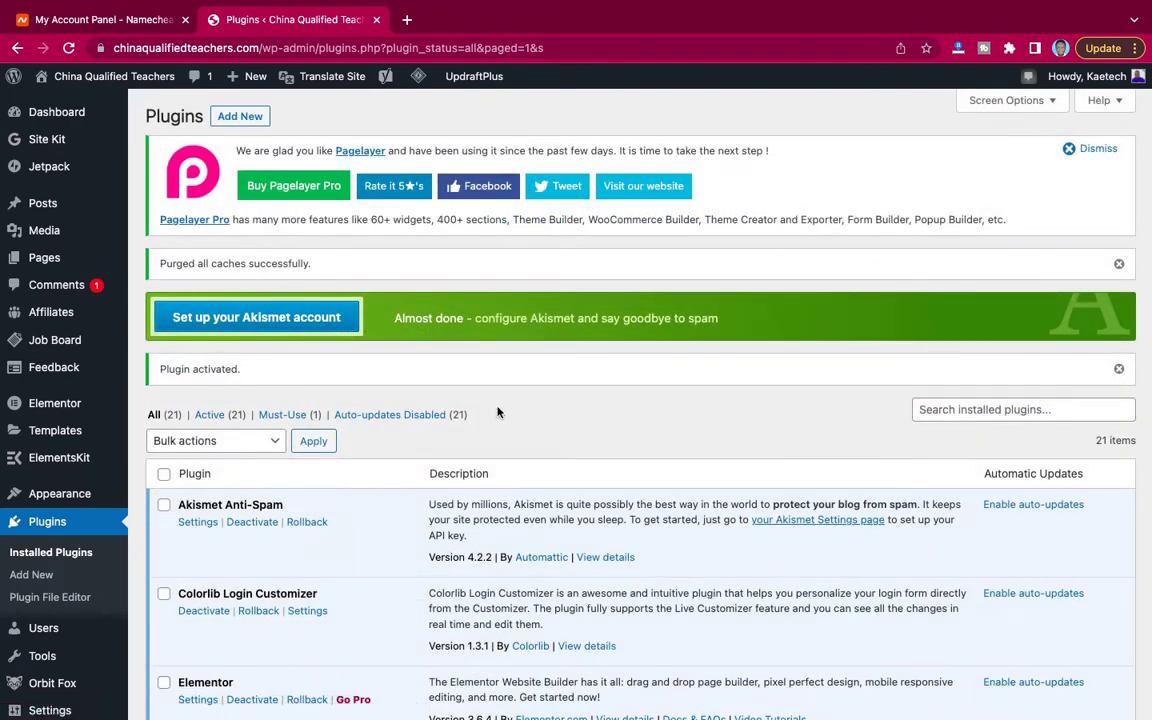
# - Open the Wordfence Scan page
pyautogui.scroll(-6, 498, 412)
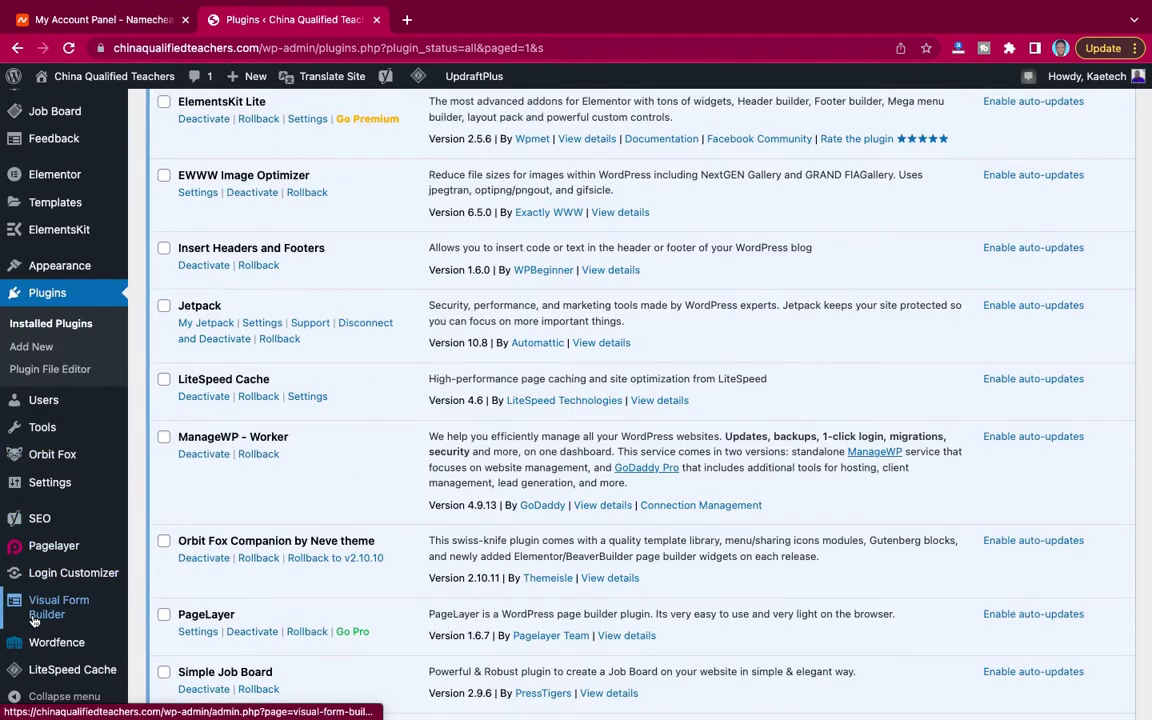
pyautogui.moveTo(60, 651)
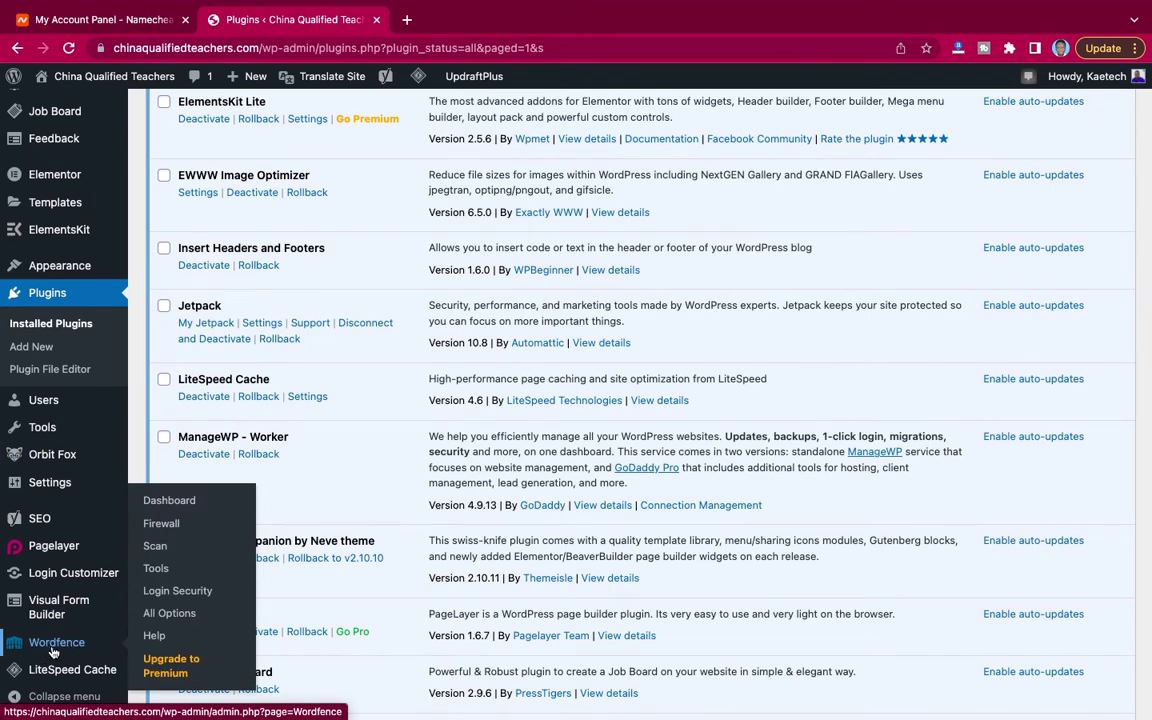
pyautogui.click(155, 549)
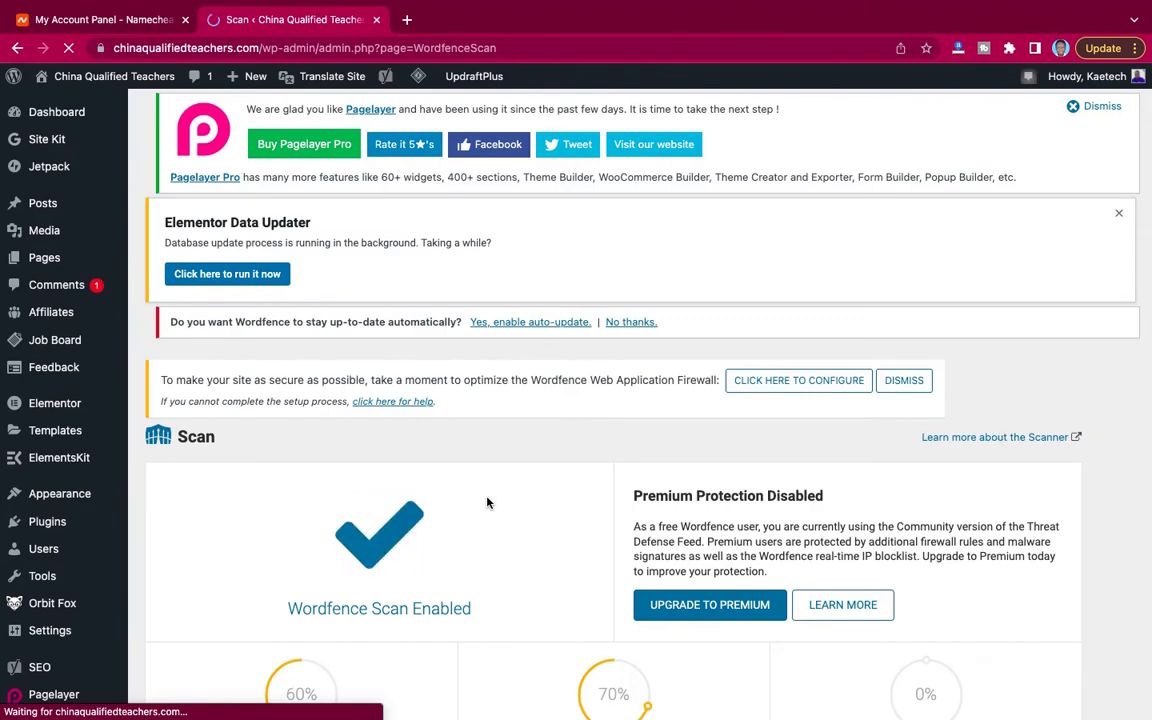
# - Start a new Wordfence scan of the site
pyautogui.scroll(-3, 487, 502)
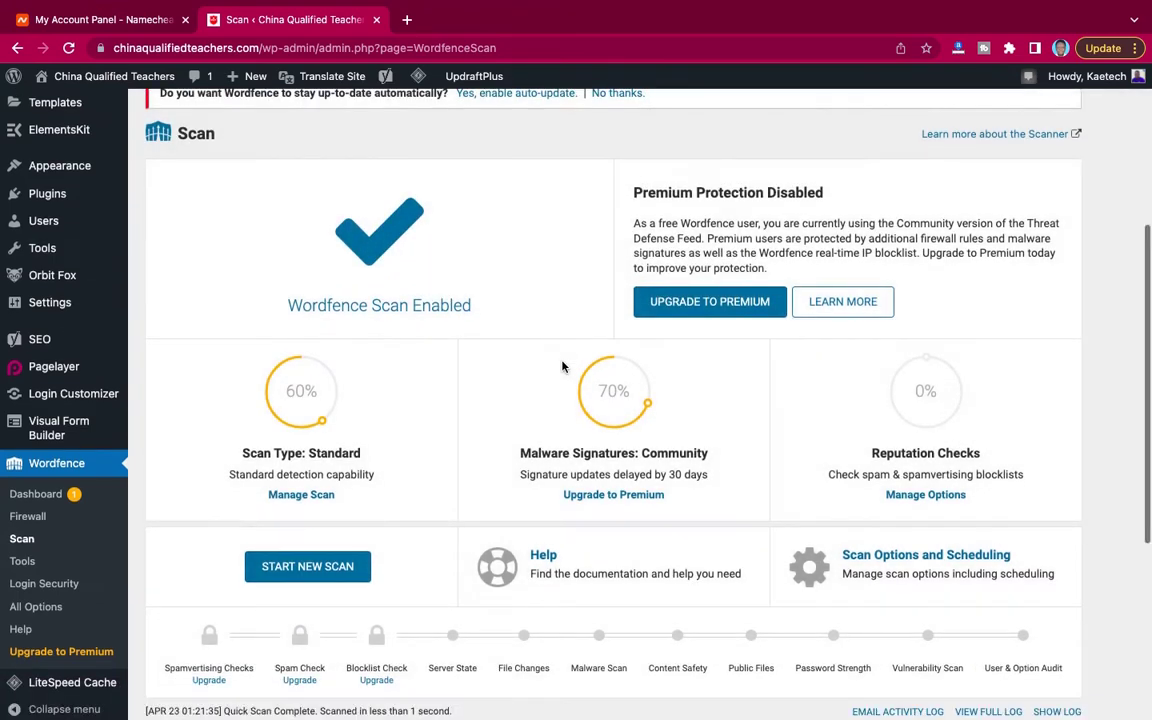
pyautogui.scroll(-3, 563, 363)
pyautogui.click(307, 438)
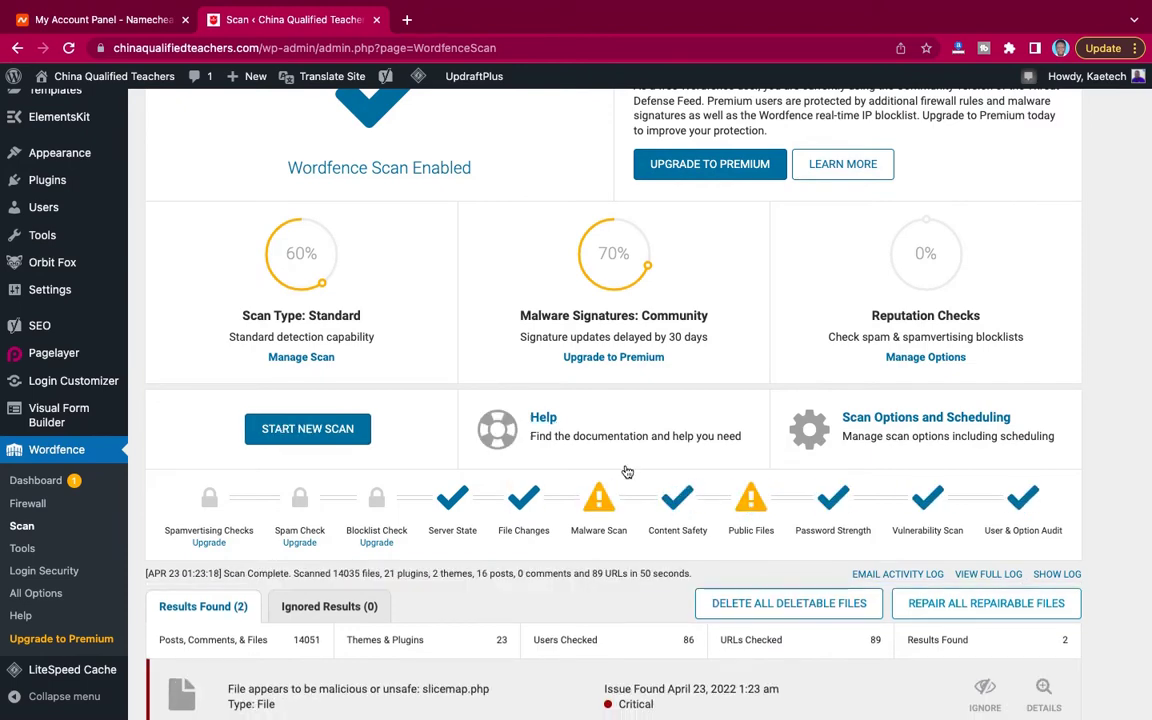
# - Review the details and matched text of the slicemap.php scan result, and delete that file
pyautogui.scroll(-3, 684, 339)
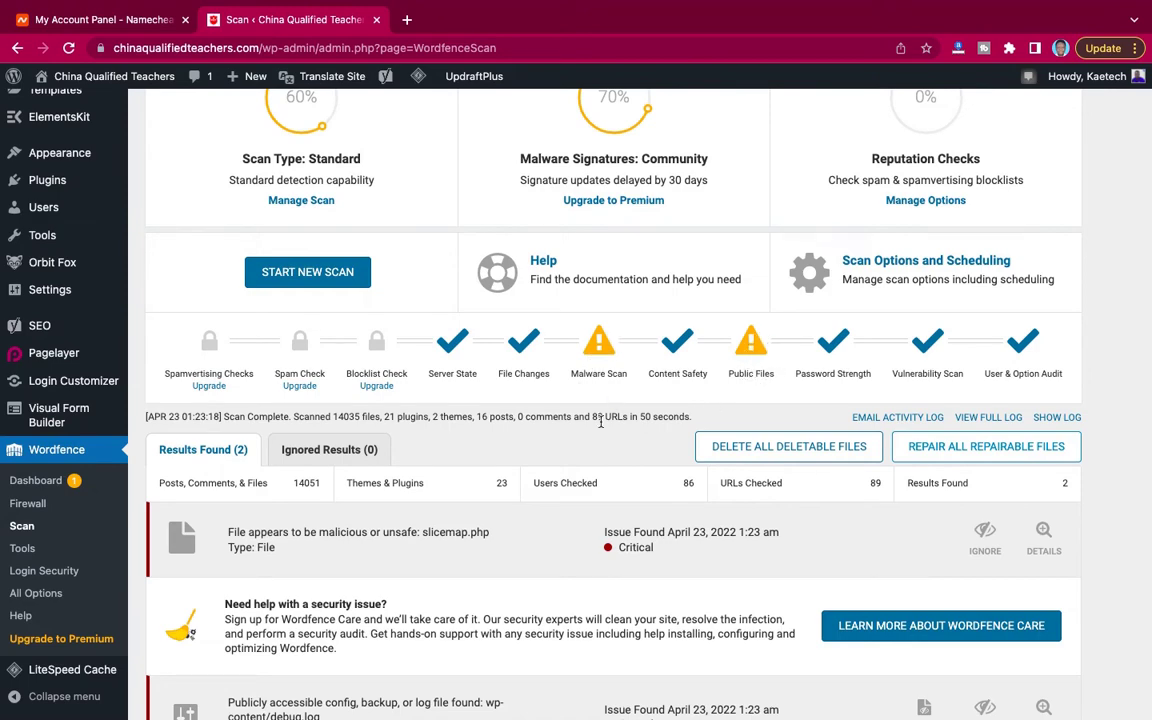
pyautogui.scroll(-3, 600, 422)
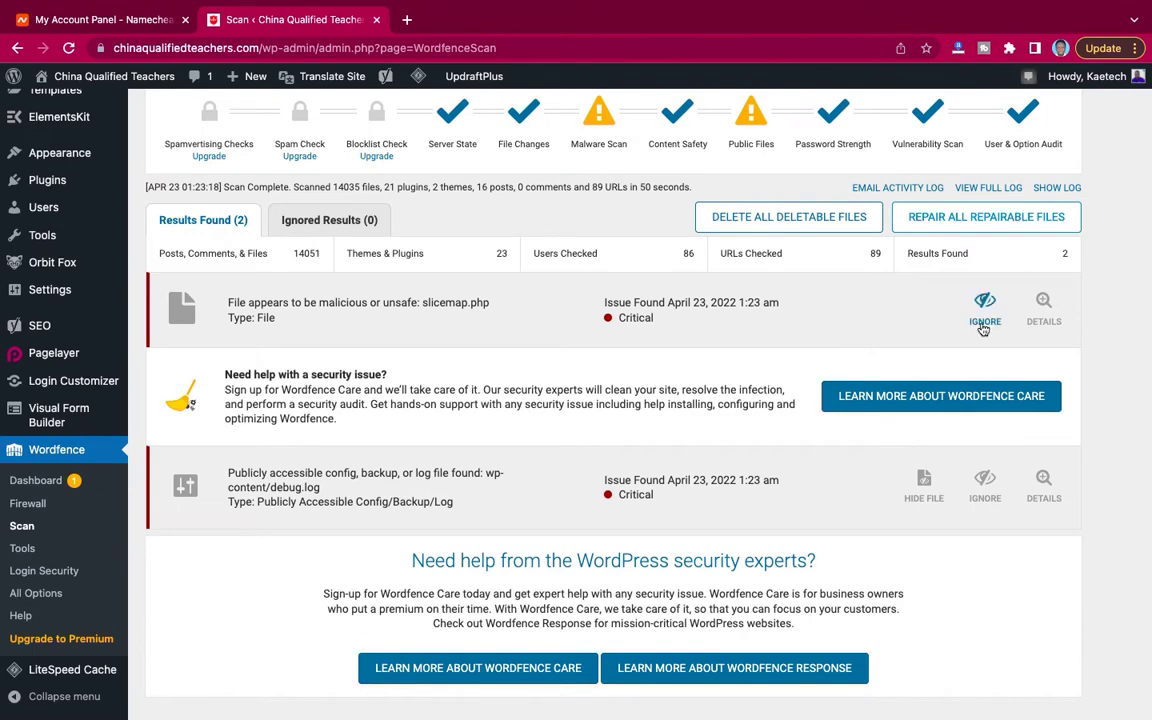
pyautogui.click(1045, 320)
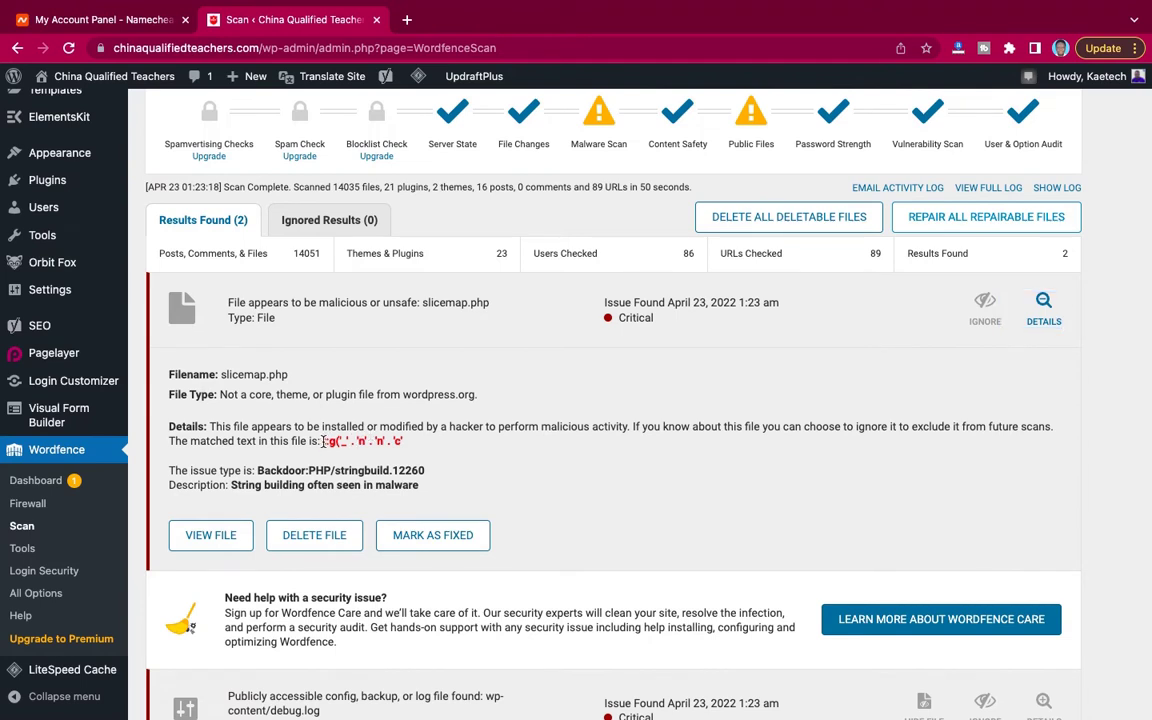
pyautogui.moveTo(324, 440); pyautogui.dragTo(408, 443)
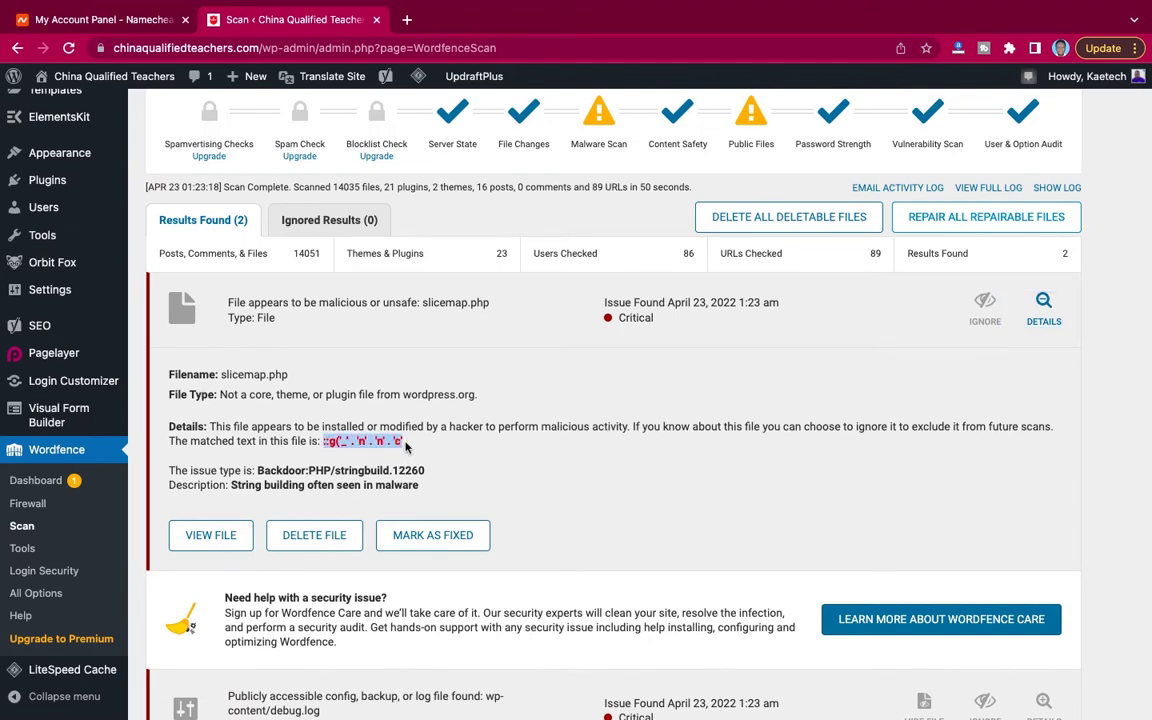
pyautogui.click(406, 447)
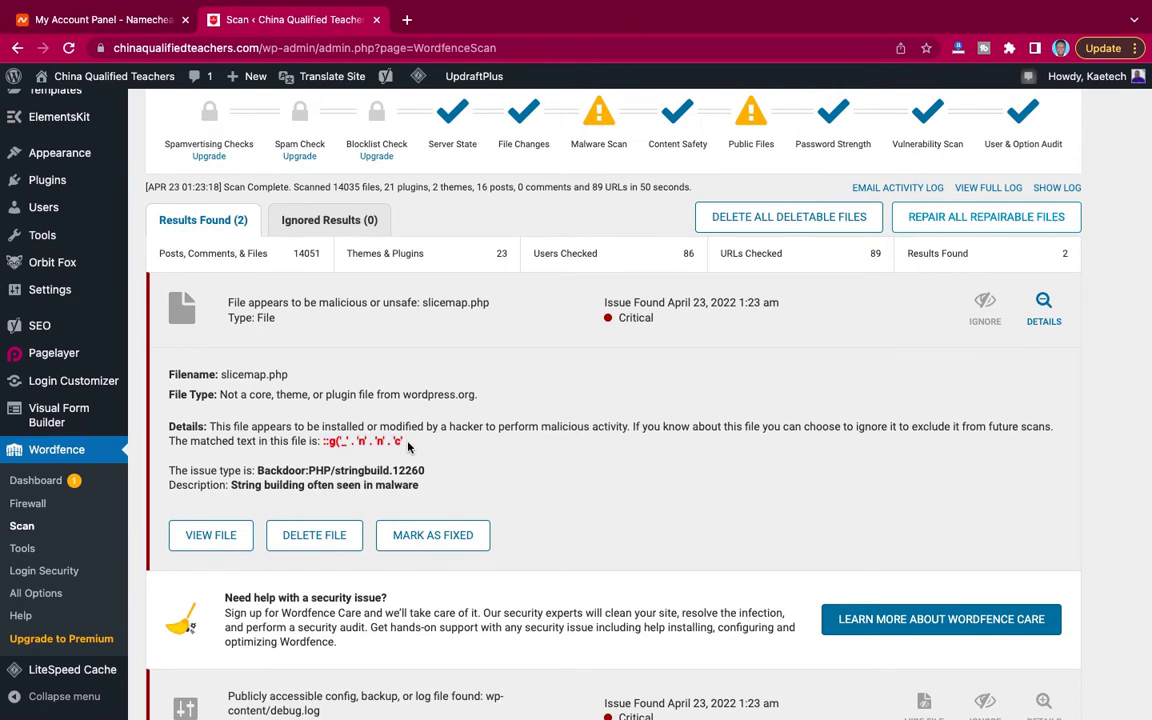
pyautogui.moveTo(406, 443); pyautogui.dragTo(328, 443)
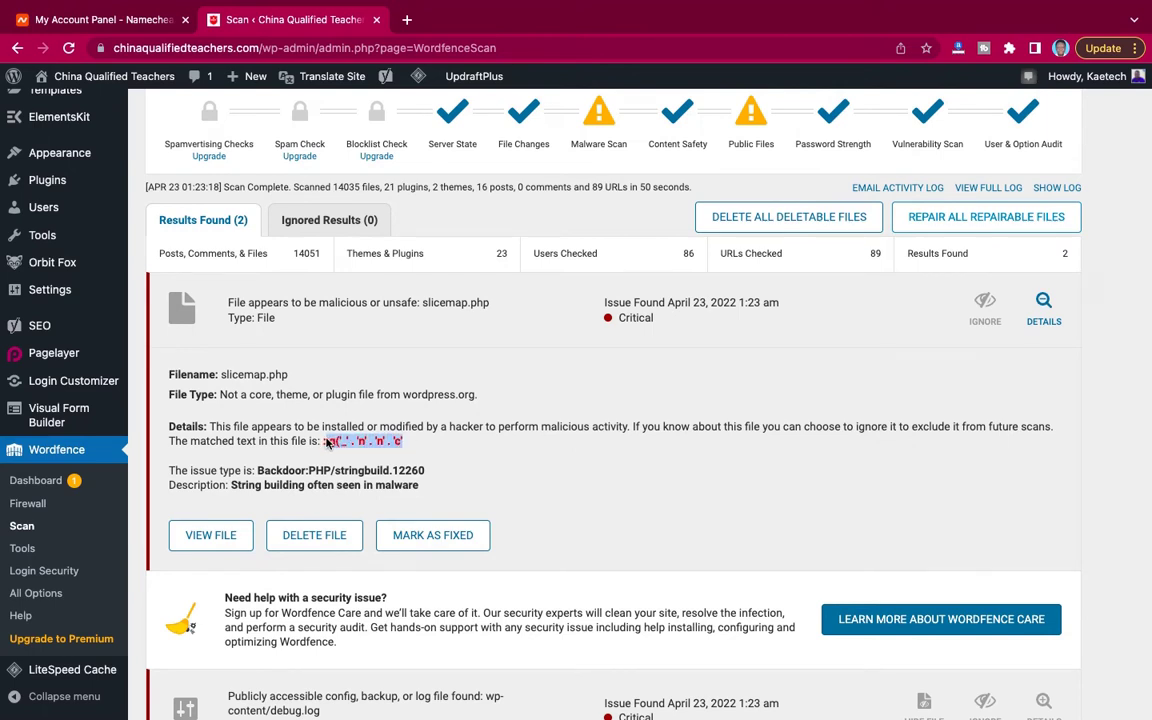
pyautogui.click(316, 537)
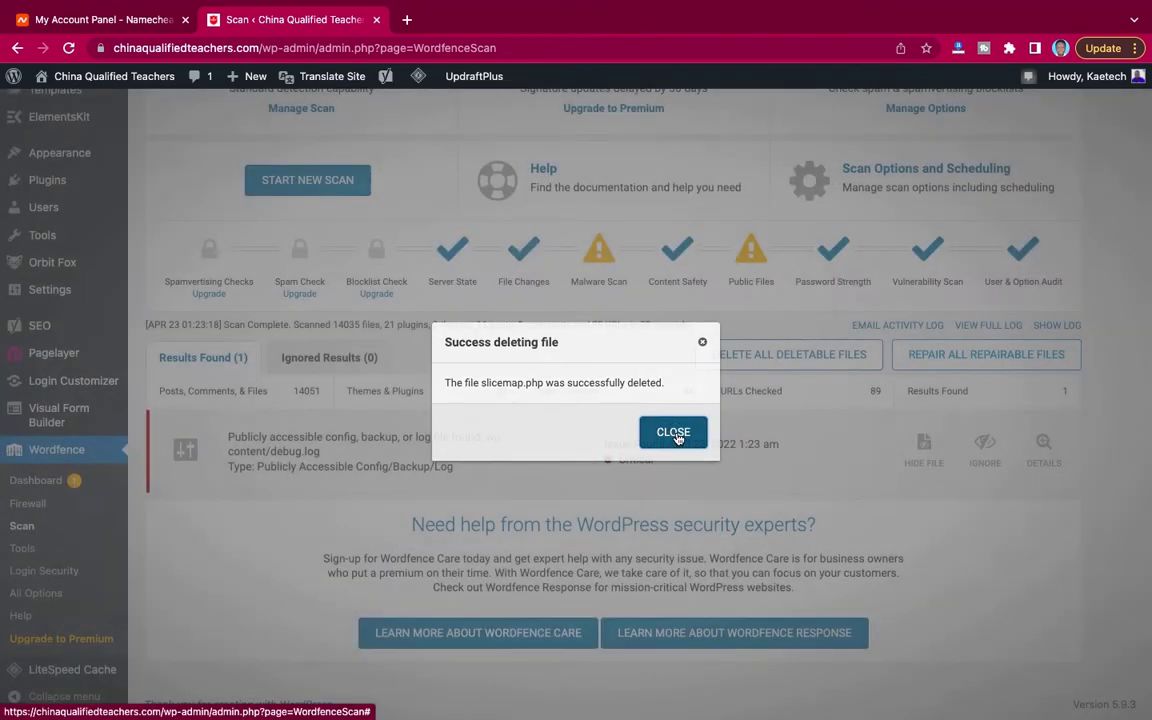
pyautogui.click(676, 432)
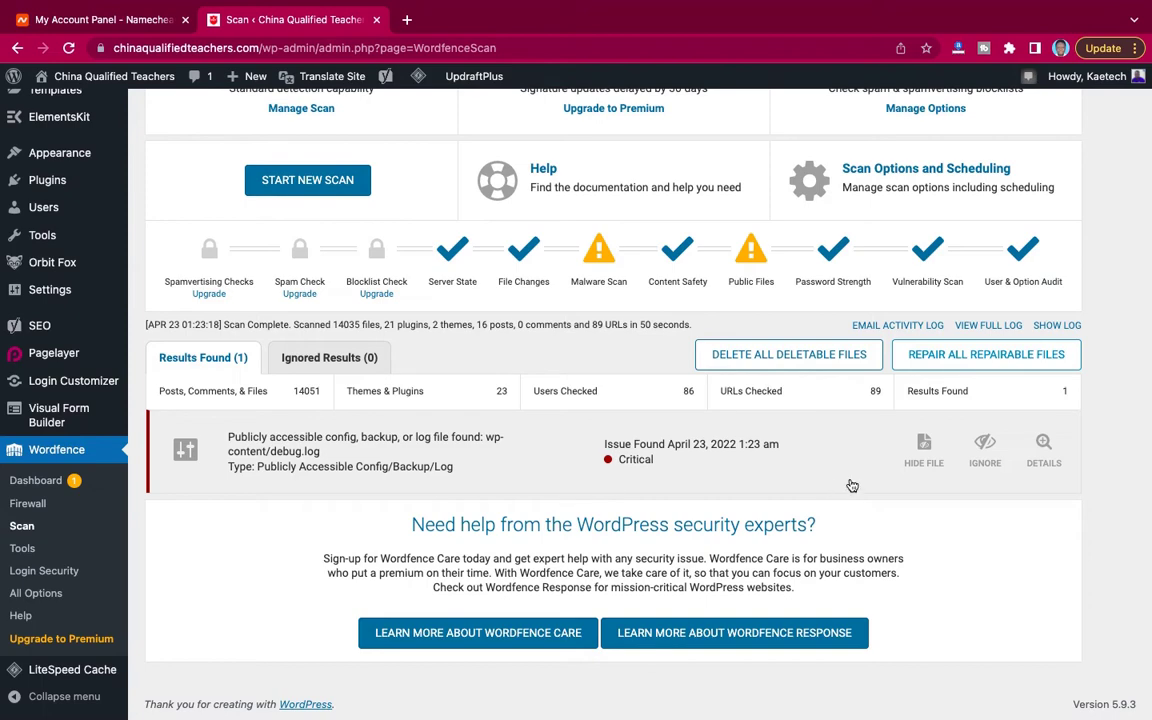
# - Show the details of the publicly accessible wp-content/debug.log issue in the scan results
pyautogui.click(1043, 446)
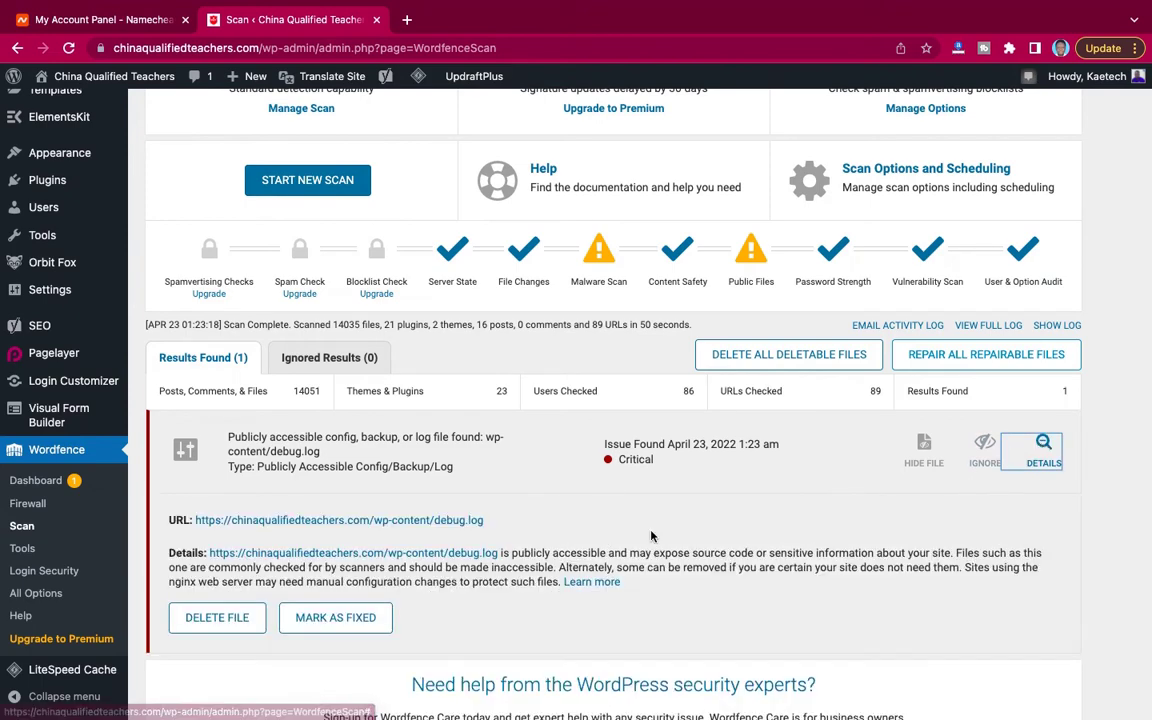
pyautogui.scroll(-3, 585, 476)
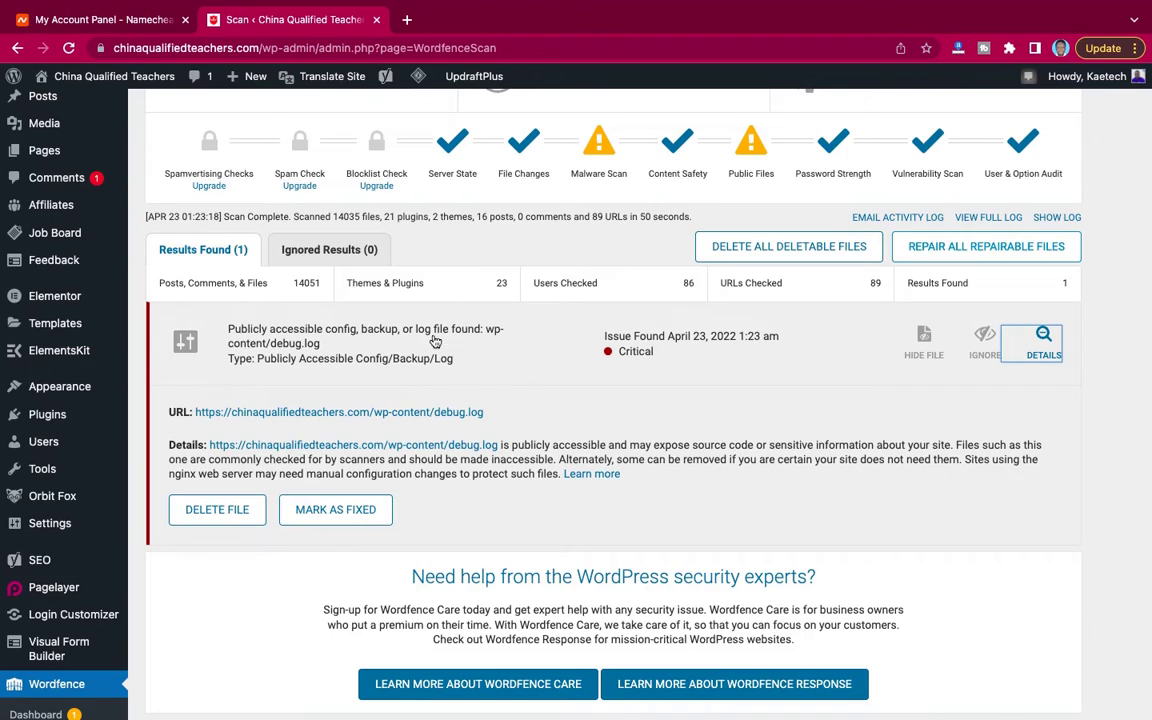
pyautogui.scroll(3, 478, 430)
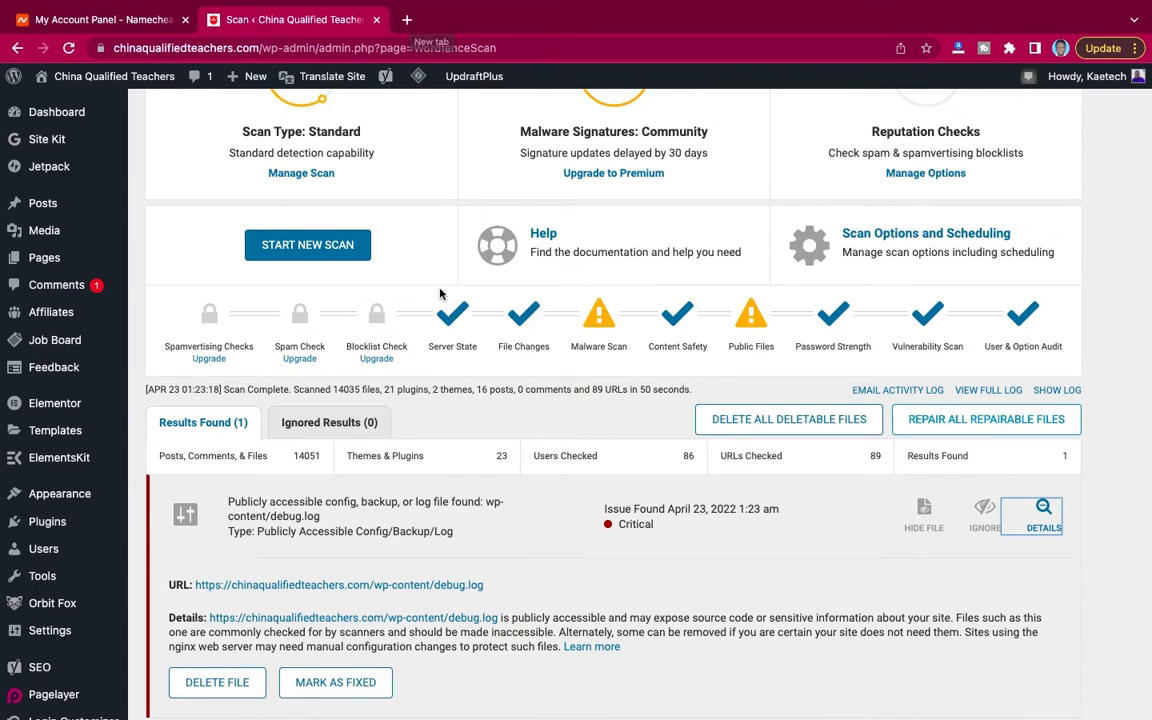
# - Open the chinaqualifiedteachers.com home page in a new browser tab
pyautogui.click(408, 21)
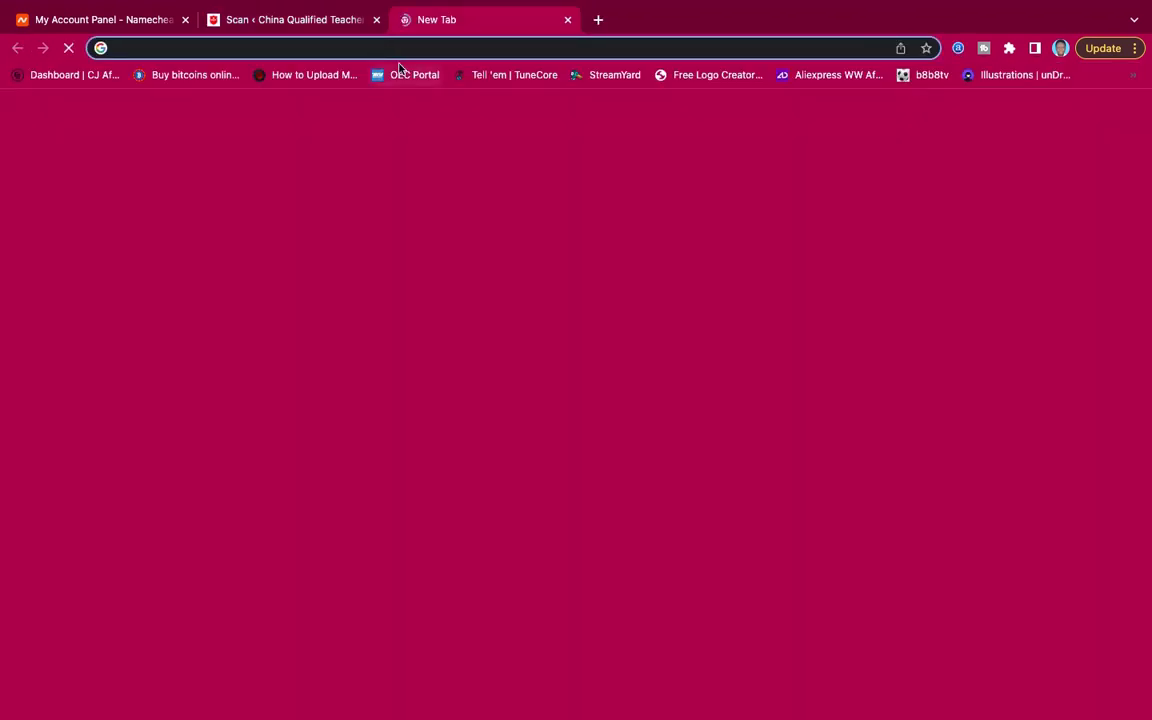
pyautogui.write('chin')
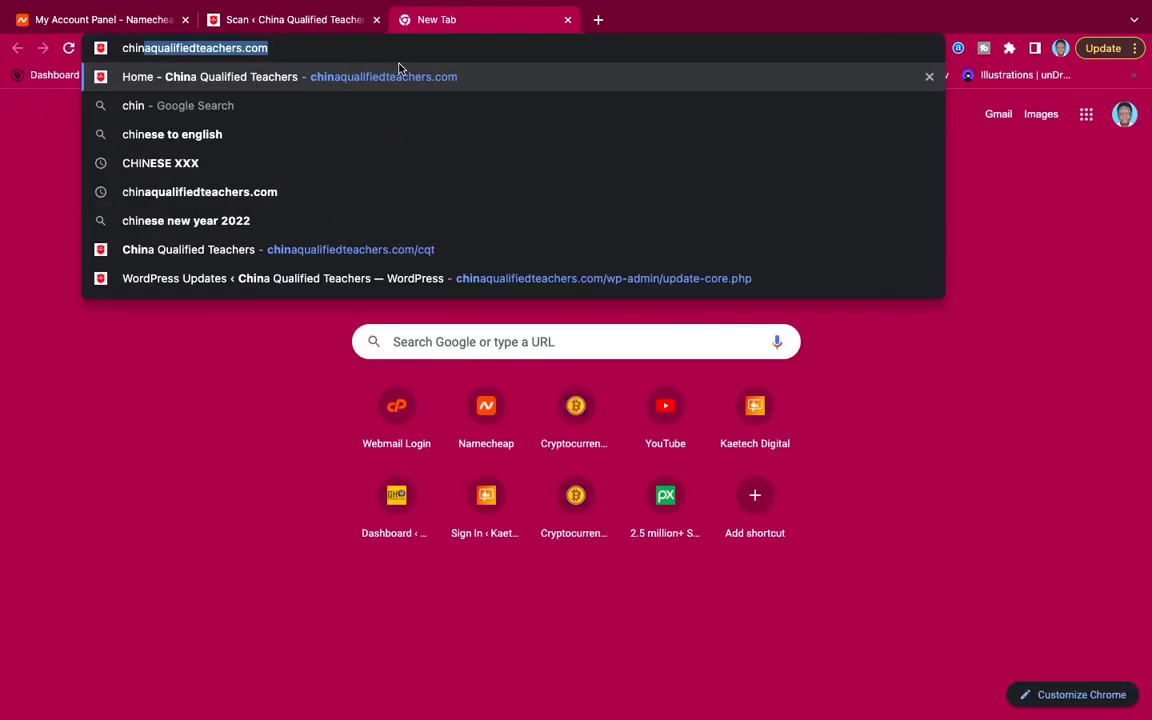
pyautogui.press('Right')
pyautogui.press('Return')
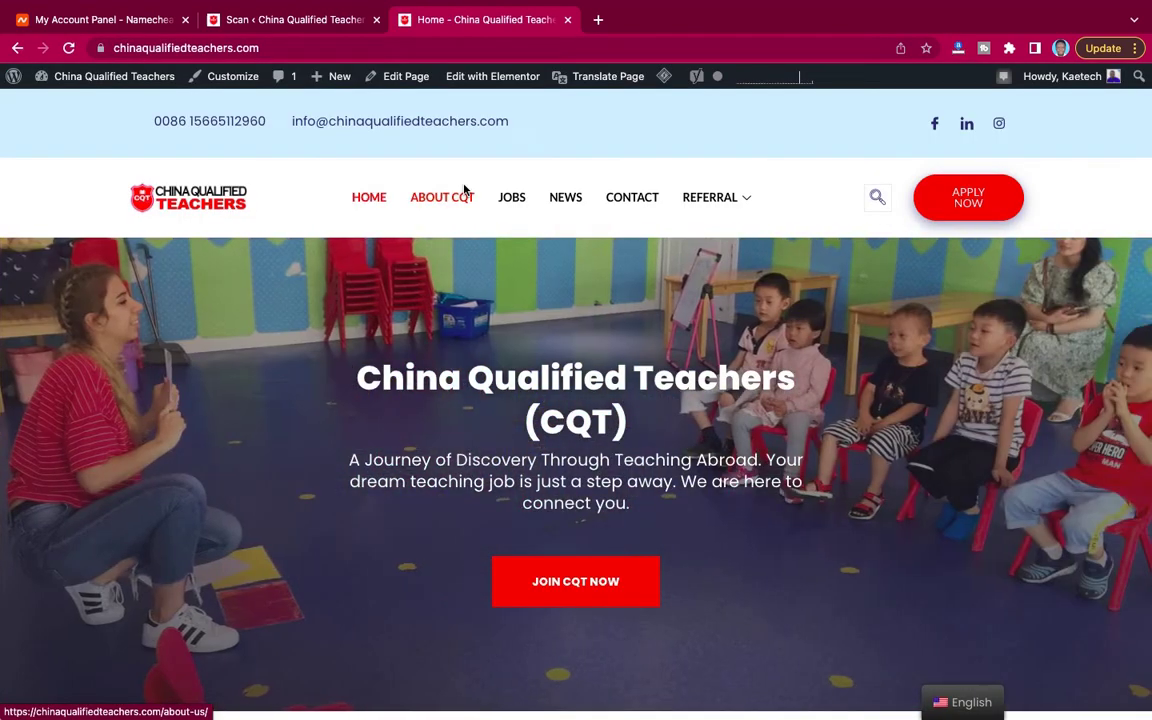
# - Recheck the debug.log issue in the Wordfence results and look through the live home page's content
pyautogui.click(306, 25)
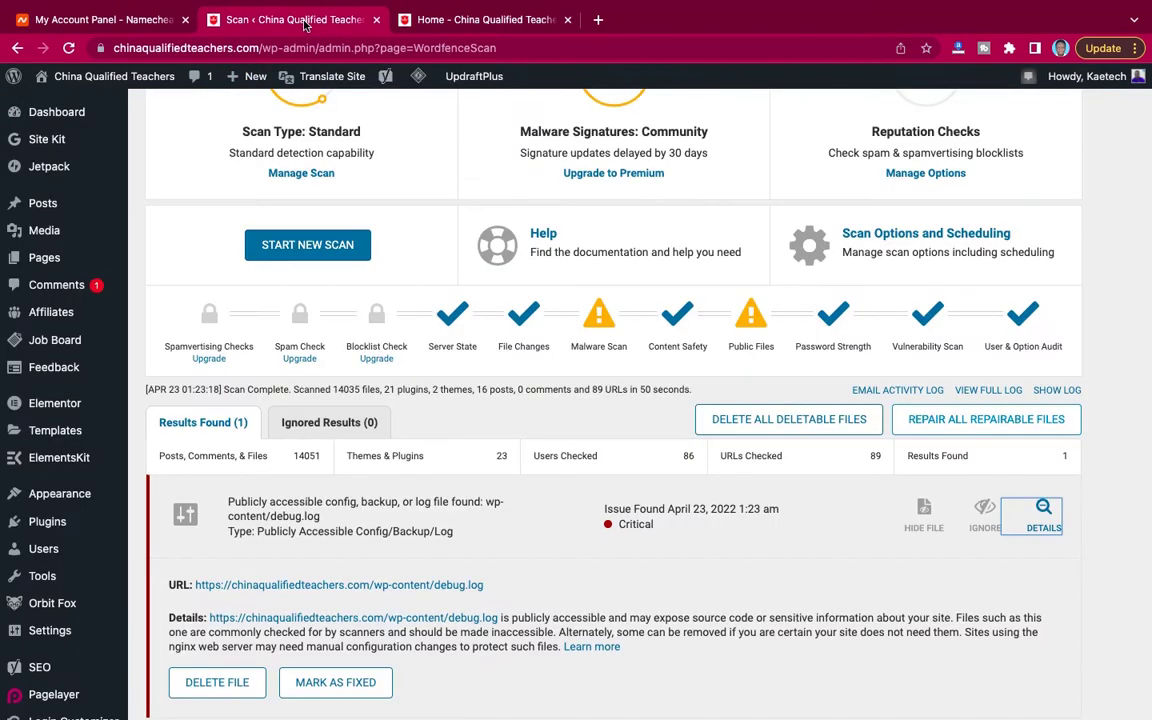
pyautogui.scroll(-3, 471, 440)
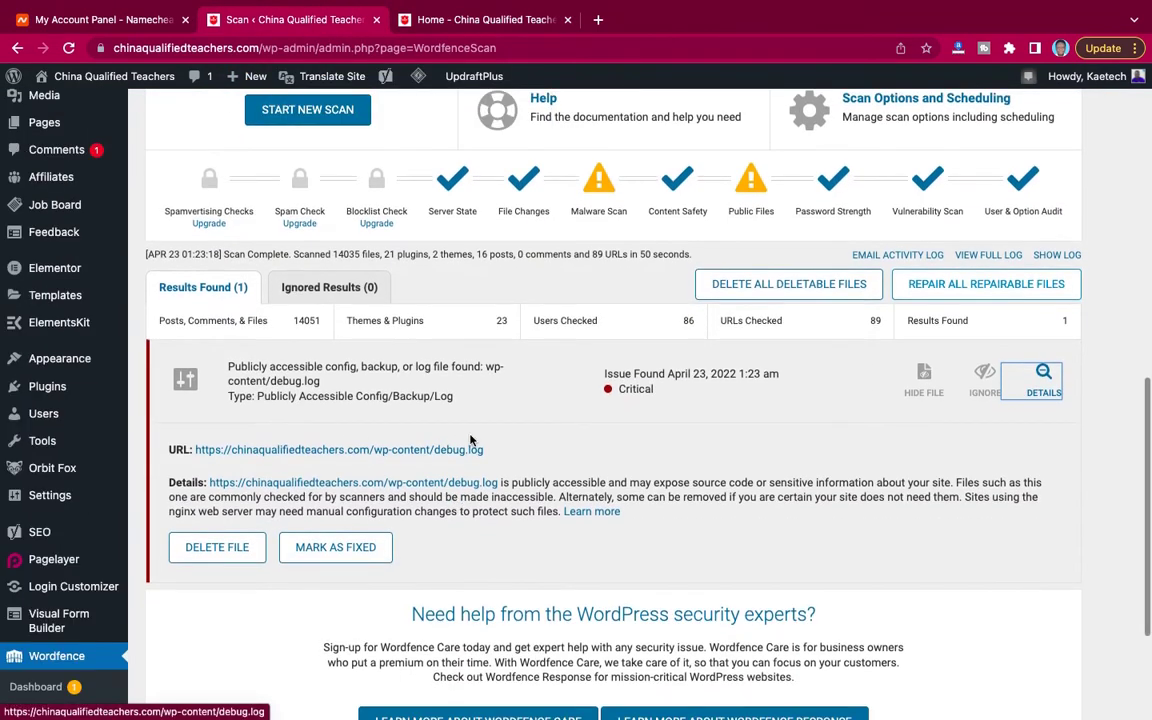
pyautogui.click(481, 25)
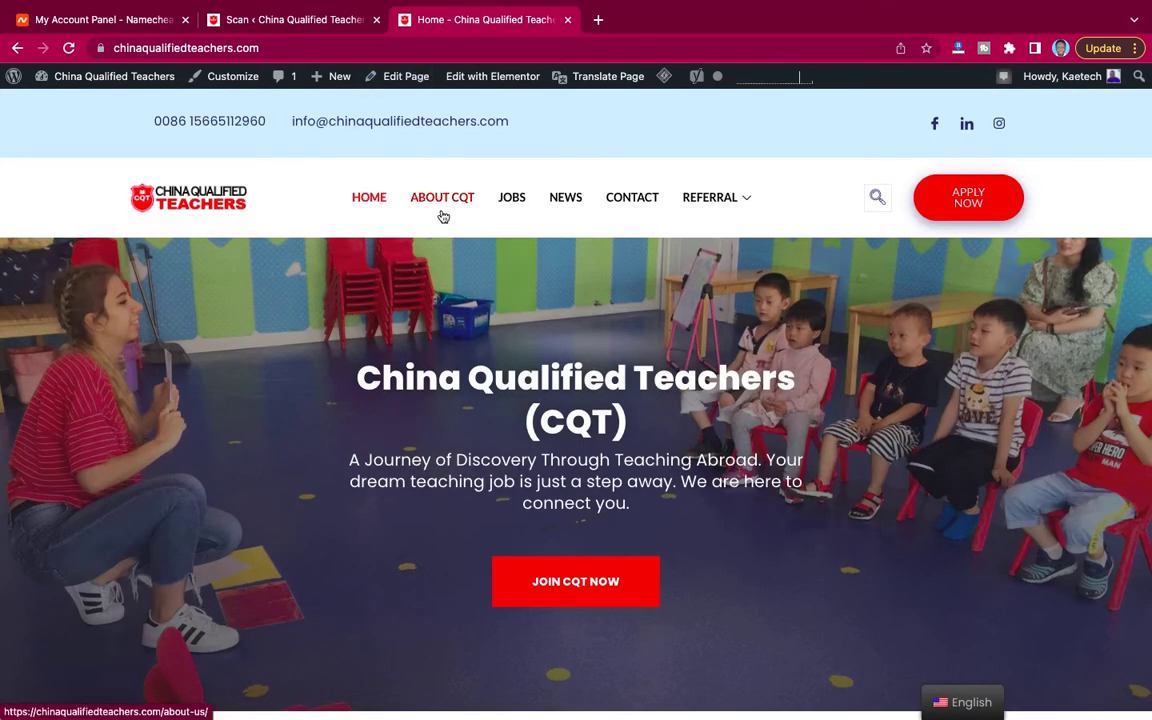
pyautogui.scroll(-2, 588, 503)
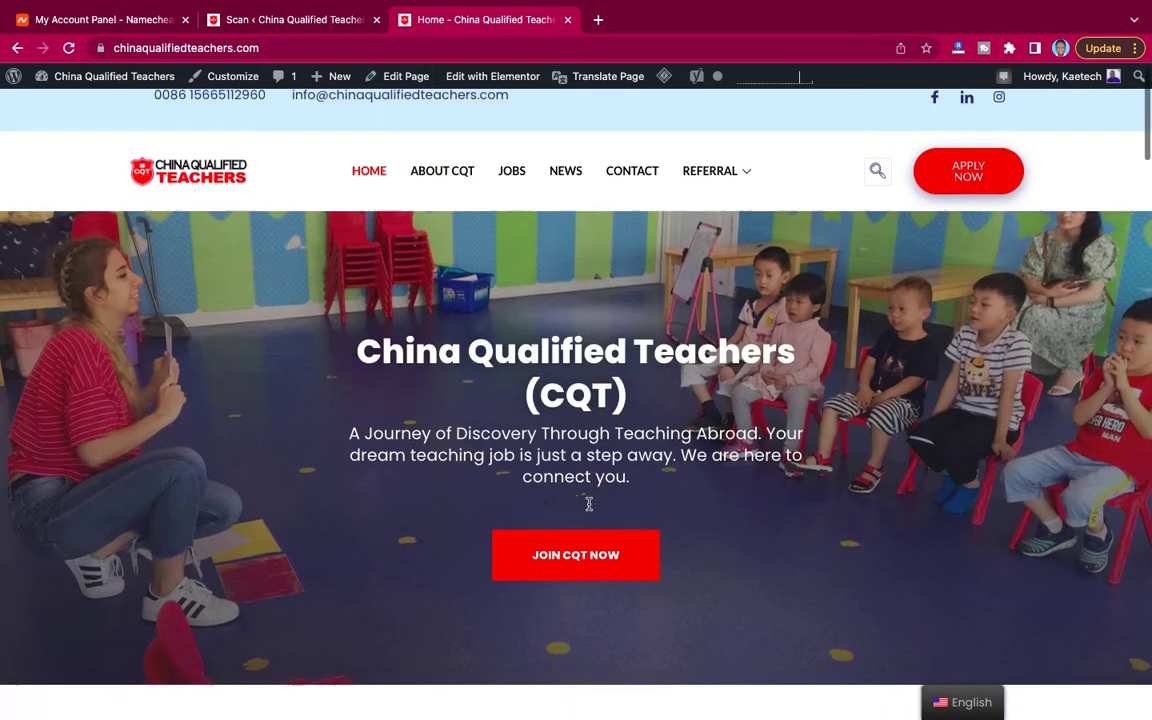
pyautogui.scroll(2, 872, 320)
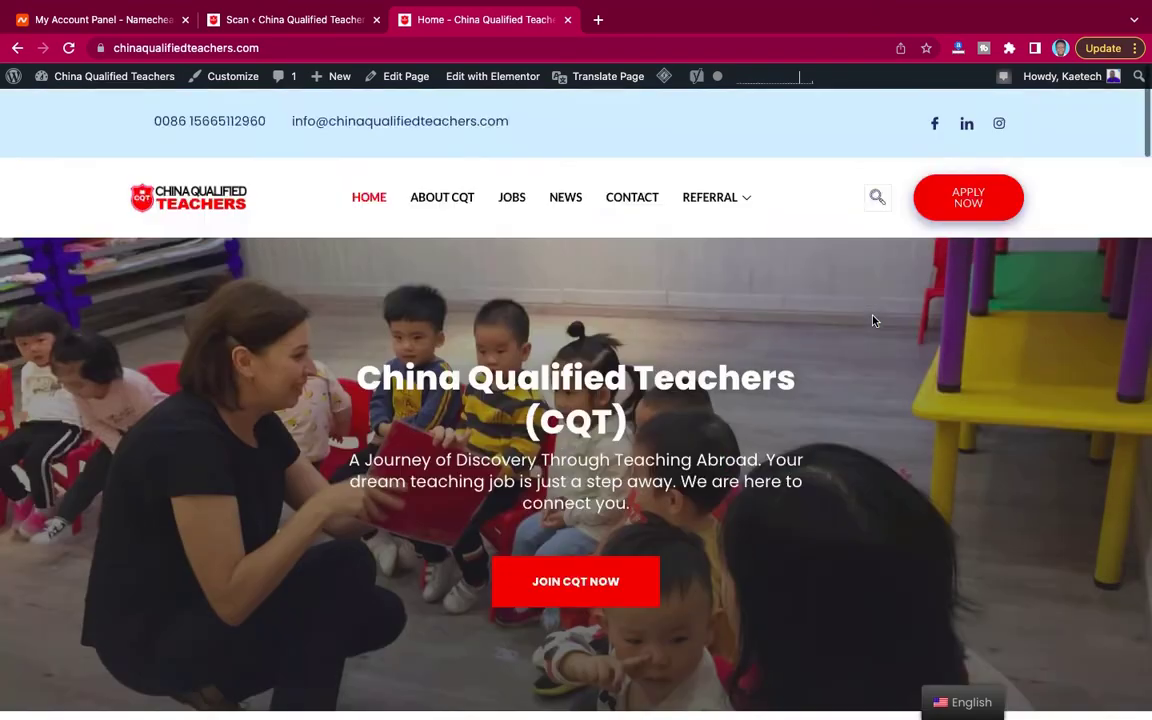
pyautogui.scroll(-10, 872, 320)
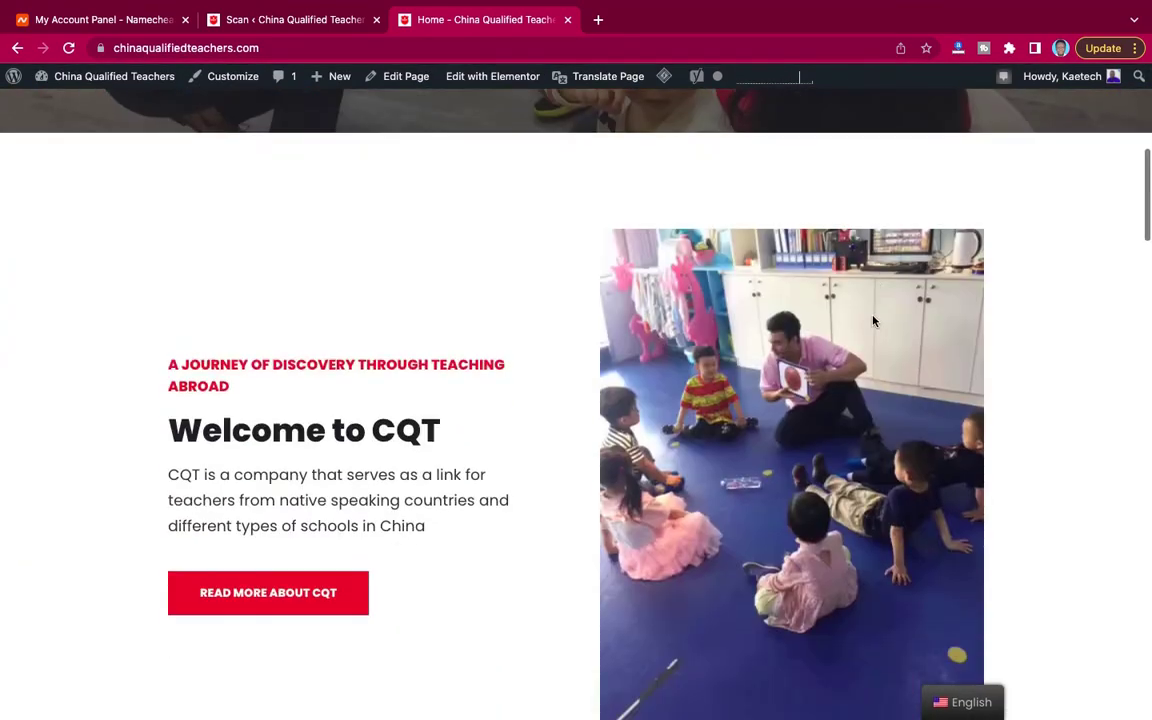
pyautogui.scroll(5, 872, 320)
pyautogui.scroll(5, 872, 320)
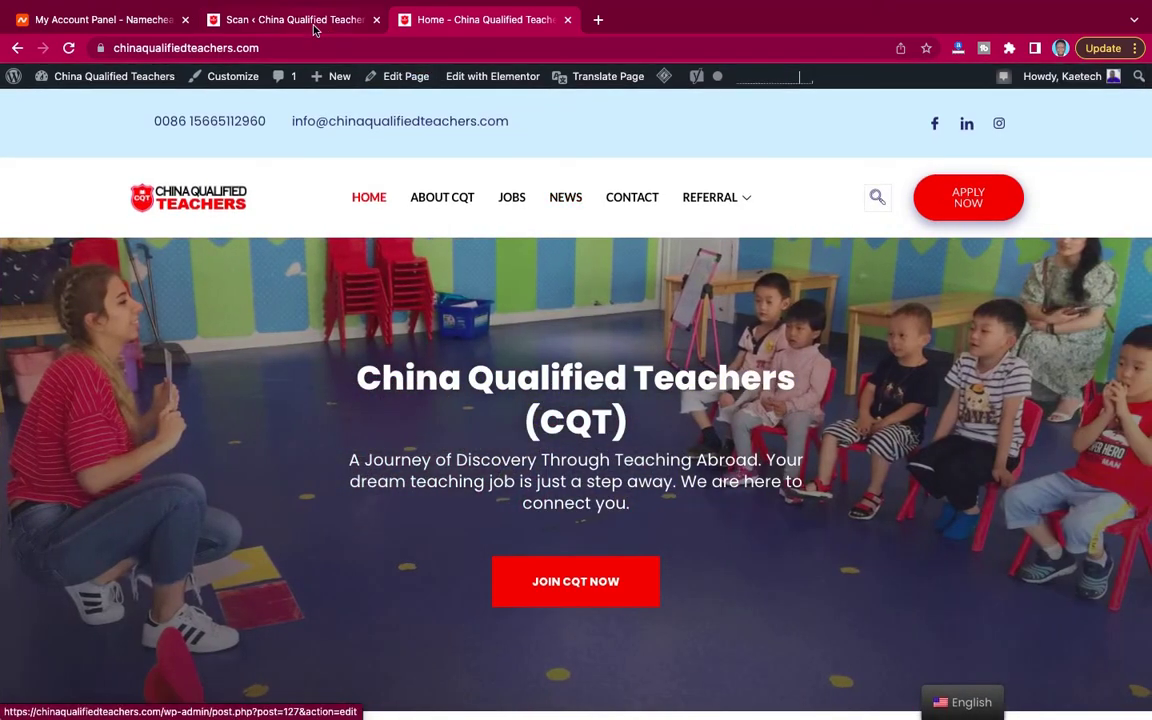
# - Return to the Wordfence scan results and delete the wp-content/debug.log file
pyautogui.click(314, 27)
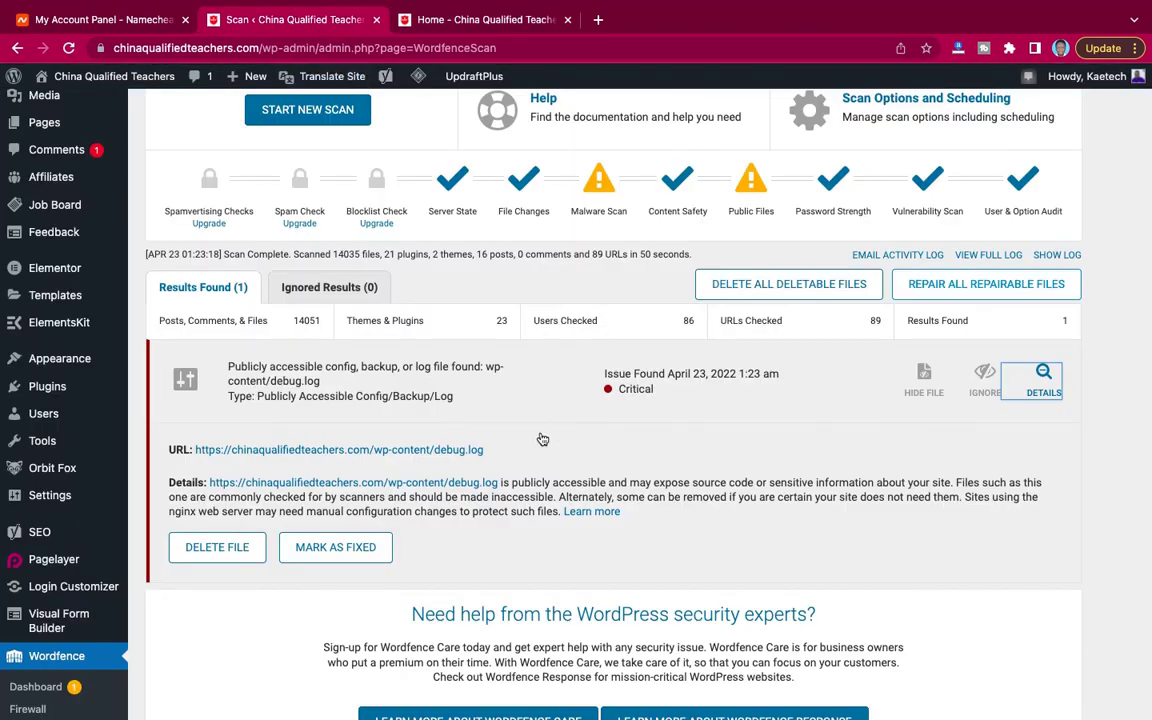
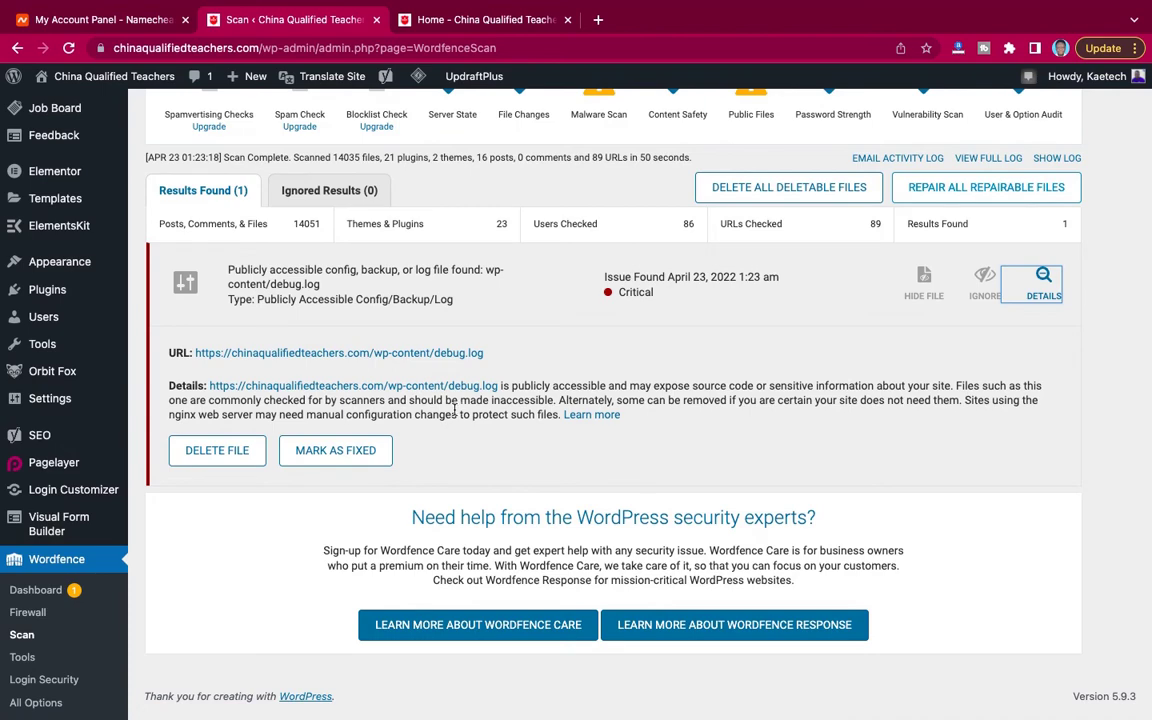
pyautogui.click(214, 457)
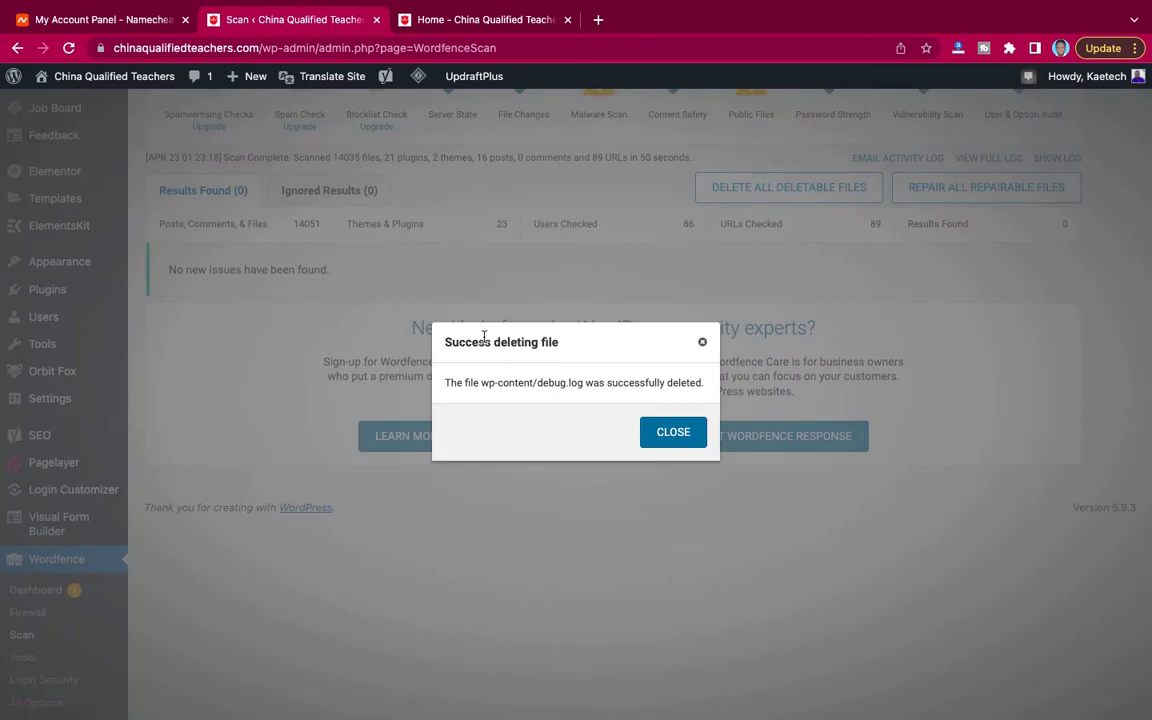
pyautogui.click(673, 432)
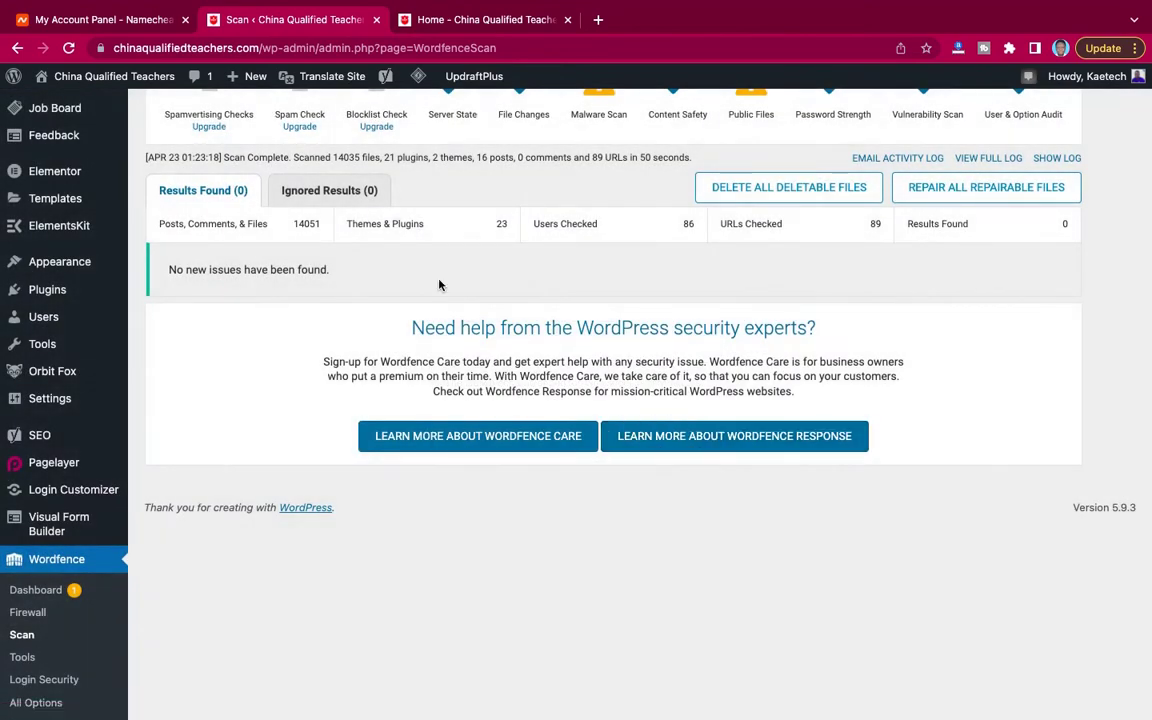
# - Run another Wordfence scan of the cleaned site and review its results
pyautogui.scroll(2, 438, 286)
pyautogui.scroll(4, 470, 260)
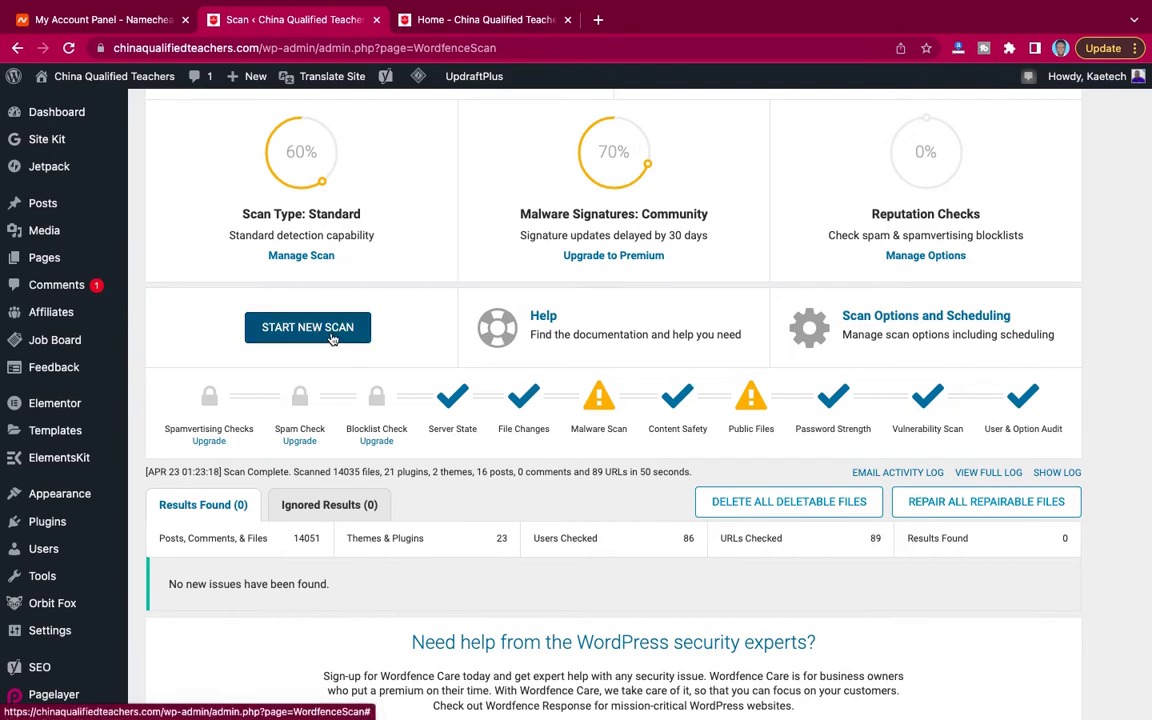
pyautogui.click(324, 337)
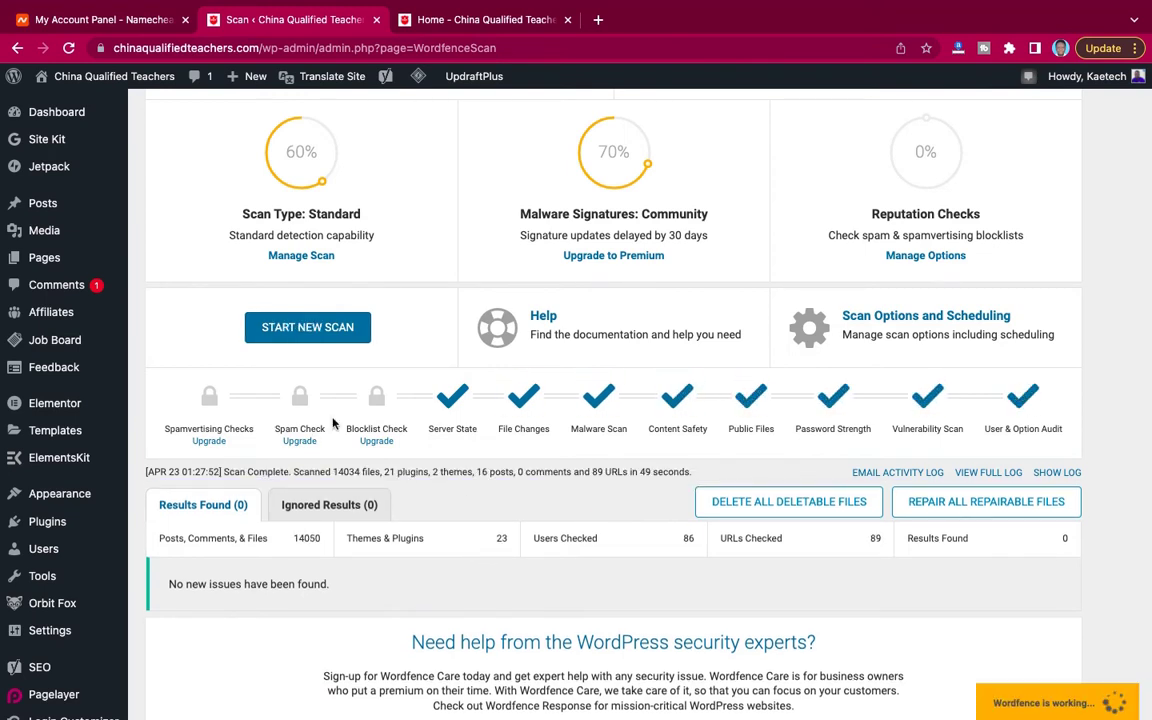
pyautogui.scroll(-2, 589, 405)
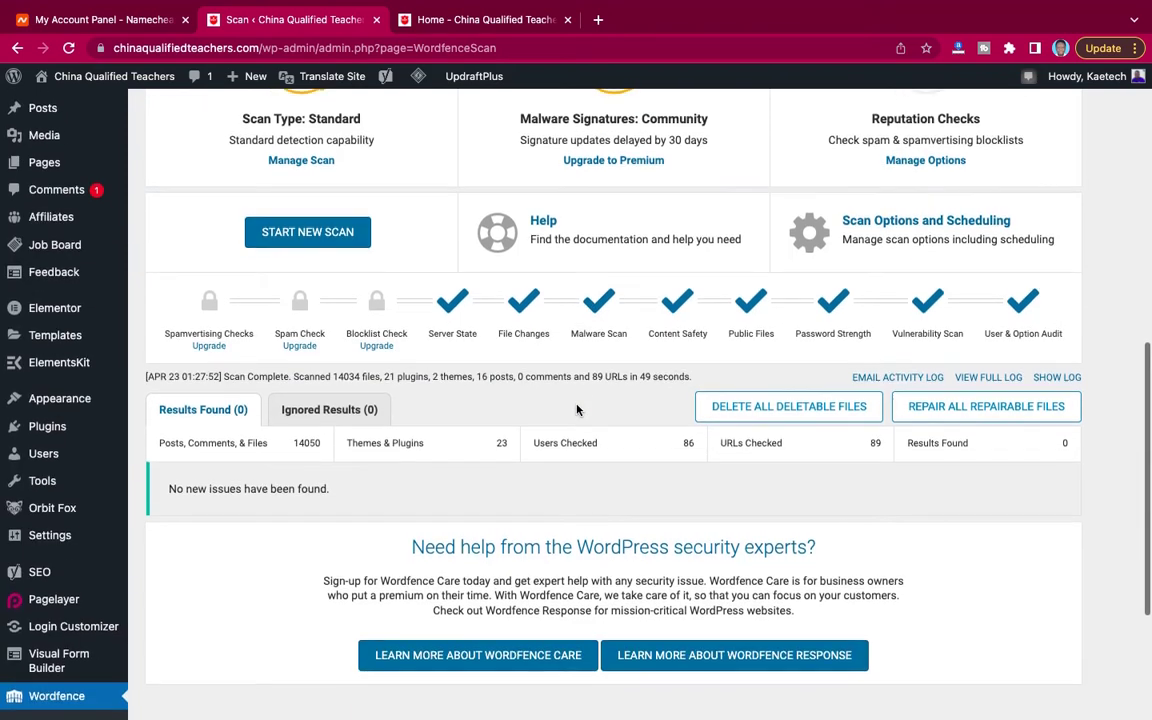
pyautogui.scroll(5, 577, 408)
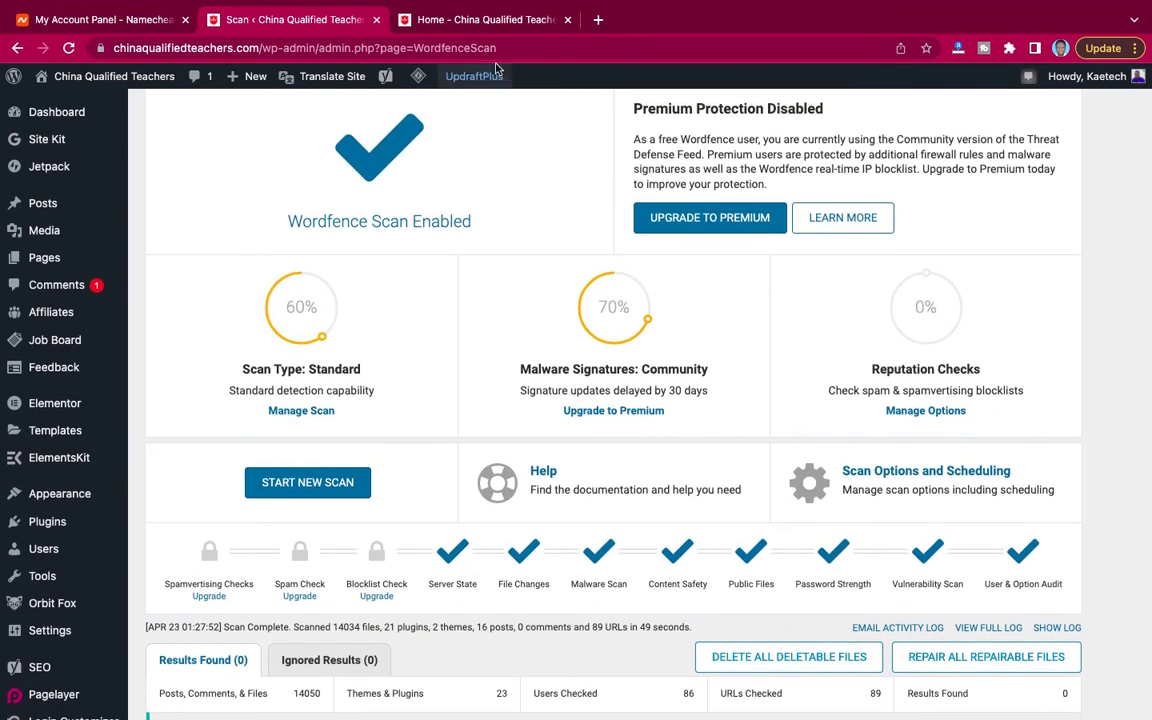
# - Reload the chinaqualifiedteachers.com home page and examine it for spam redirects
pyautogui.click(489, 26)
pyautogui.click(334, 48)
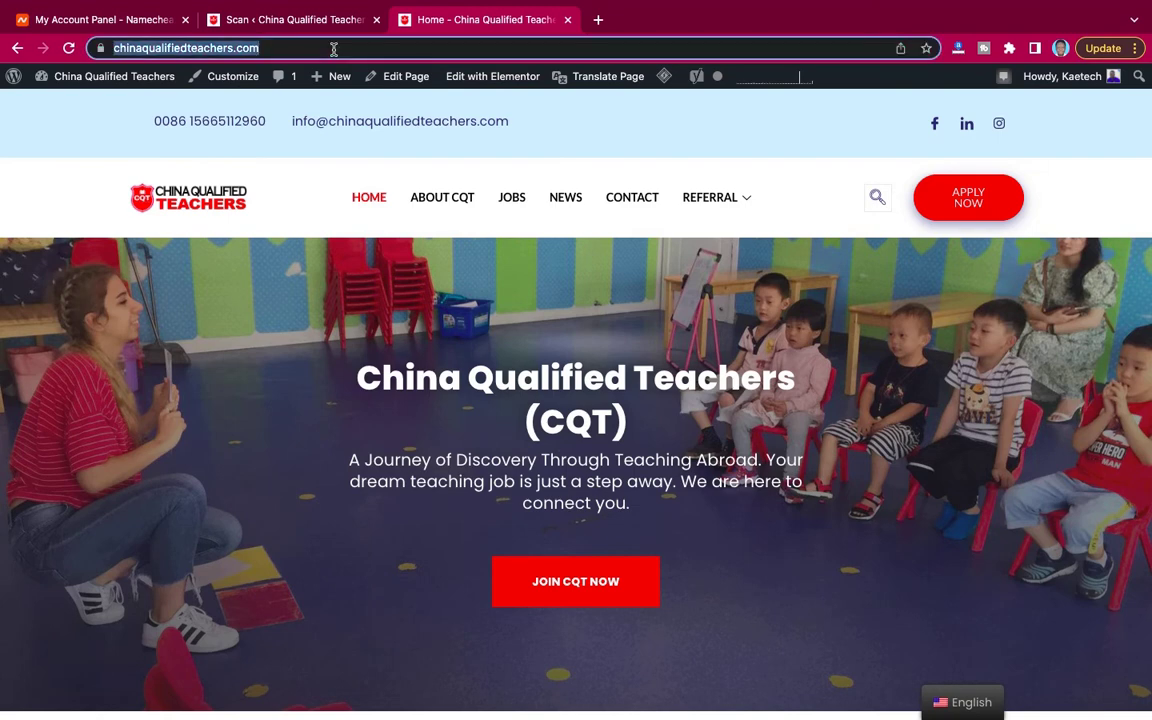
pyautogui.click(334, 48)
pyautogui.press('Return')
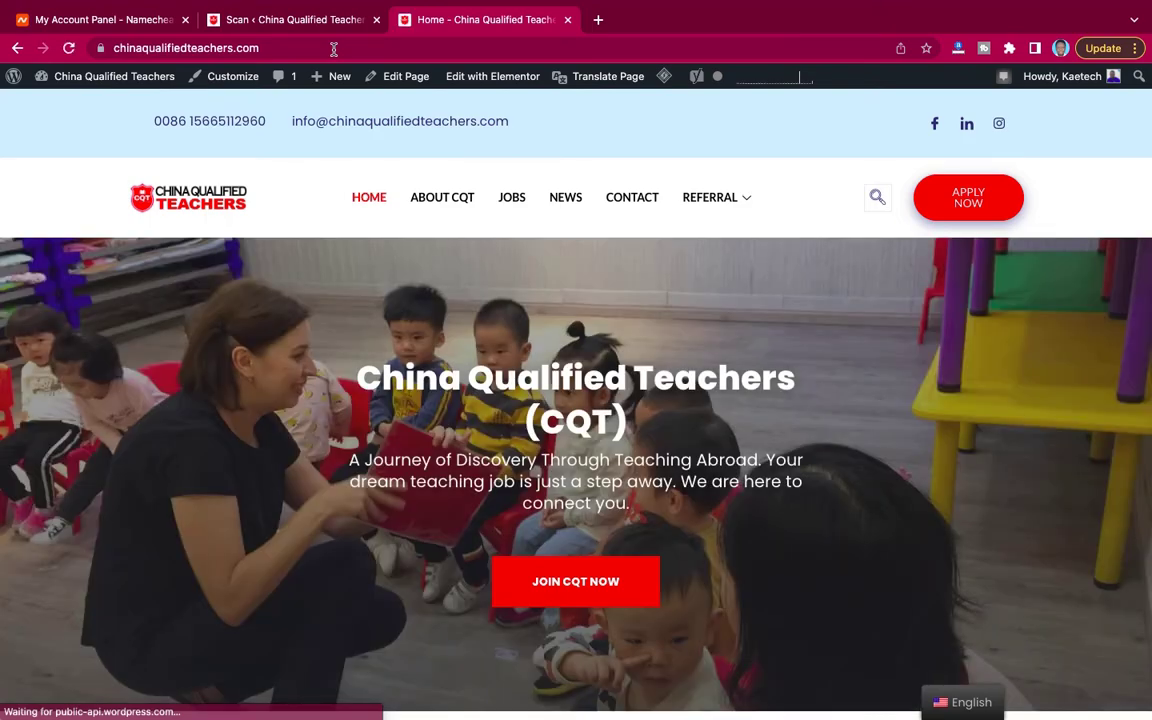
pyautogui.scroll(-15, 367, 332)
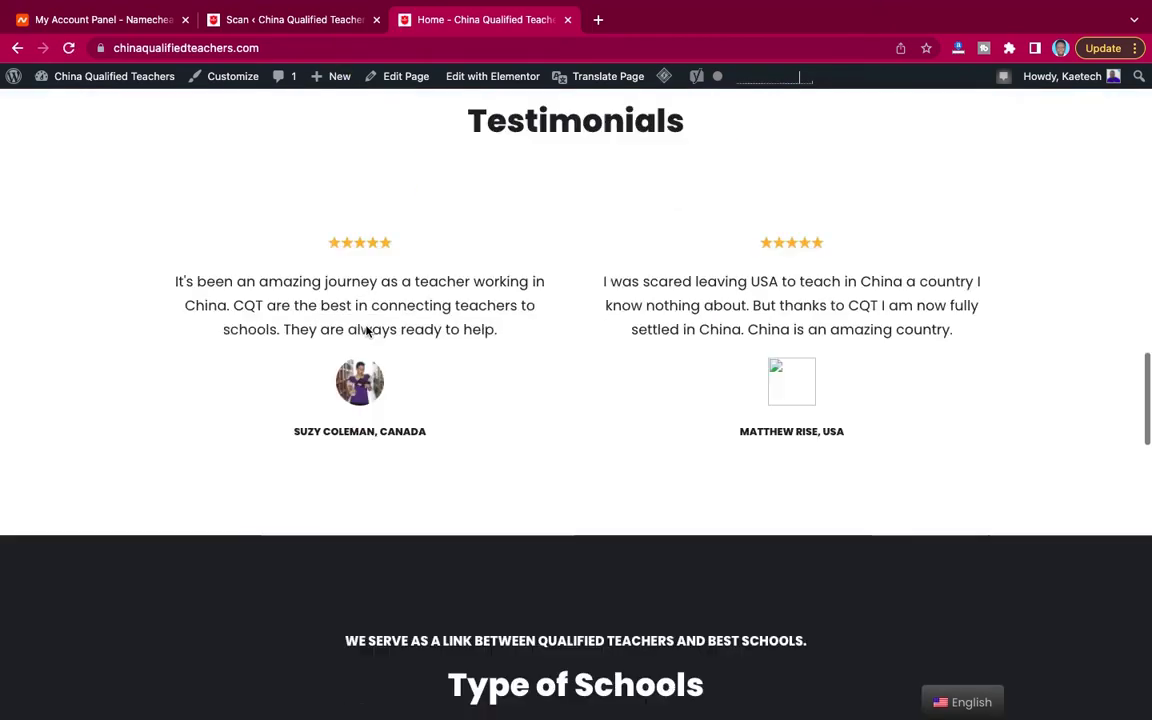
pyautogui.scroll(15, 367, 331)
pyautogui.scroll(3, 367, 331)
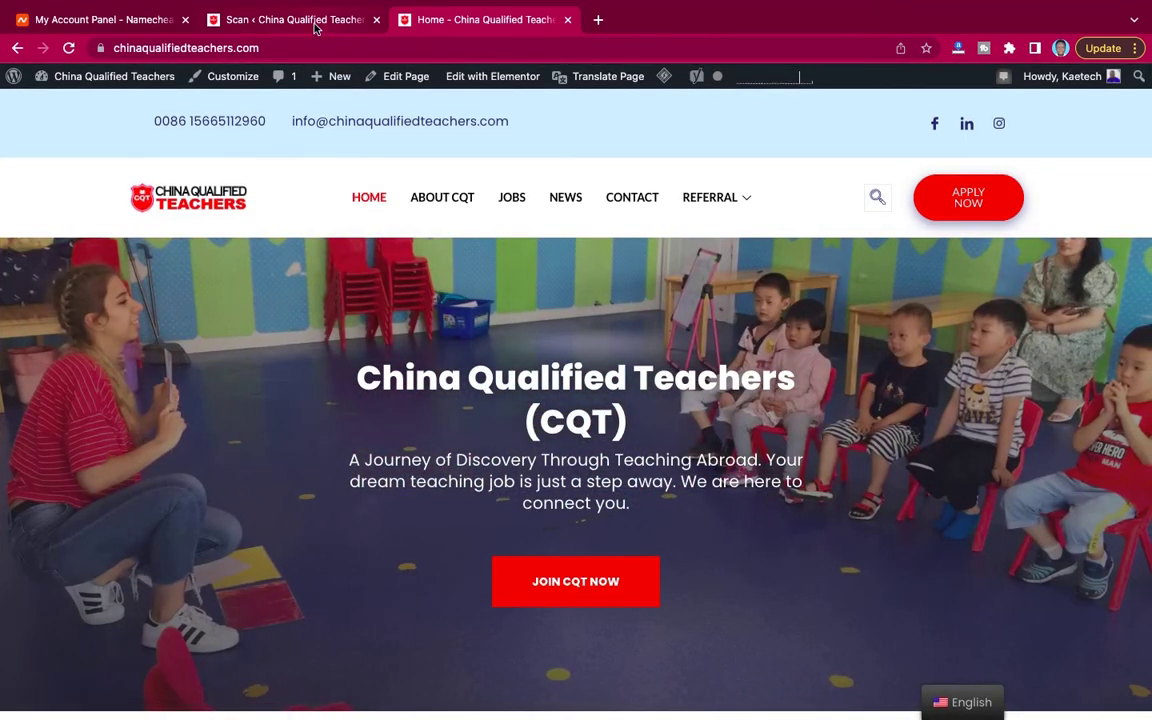
# - Return to the chinaqualifiedteachers.com Wordfence scan page and review its scan status and completed checks
pyautogui.click(315, 24)
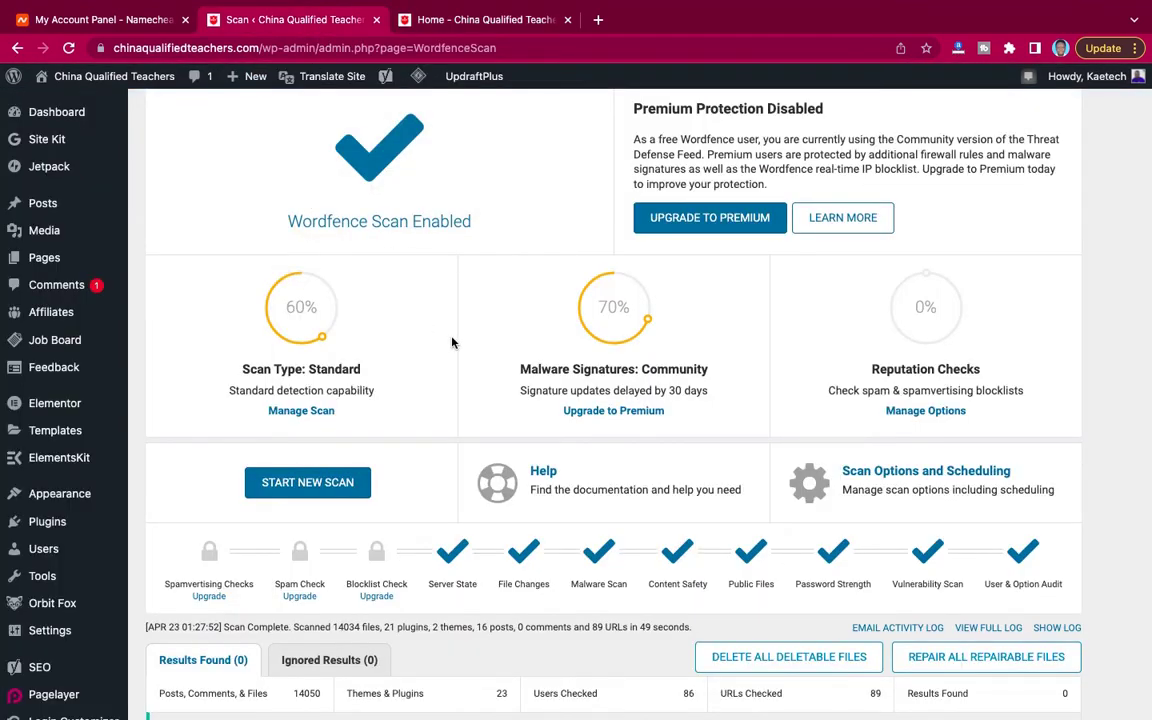
pyautogui.scroll(5, 451, 342)
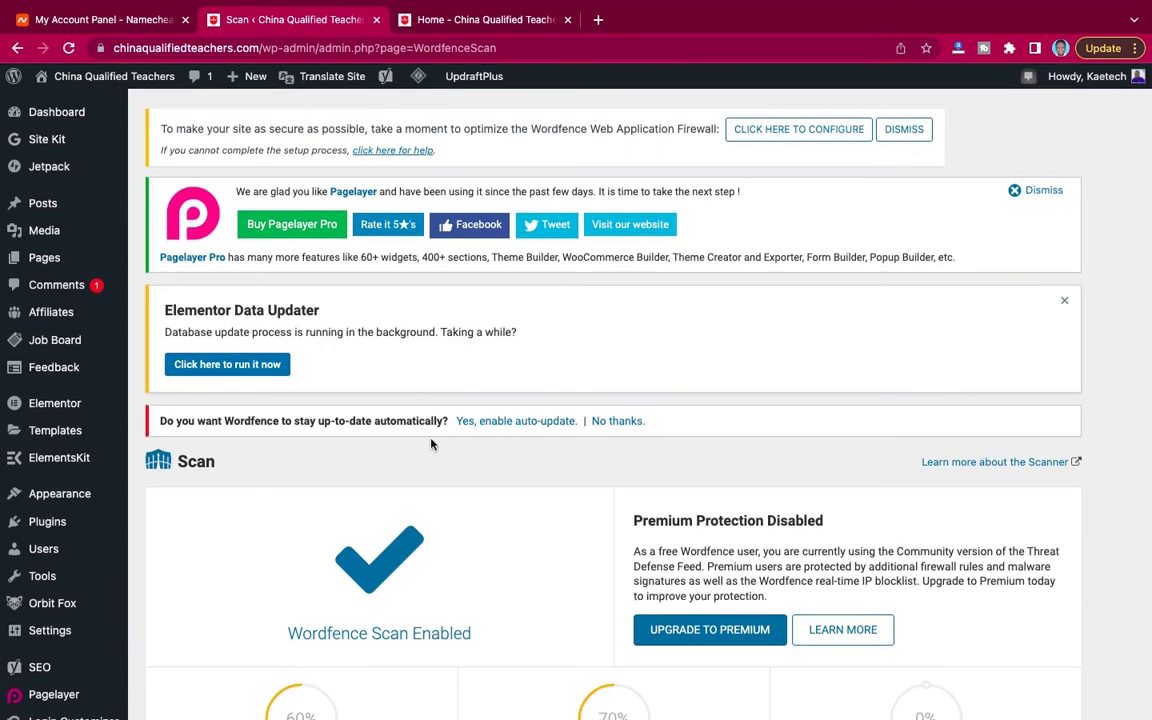
pyautogui.scroll(-1, 432, 444)
pyautogui.scroll(-10, 432, 444)
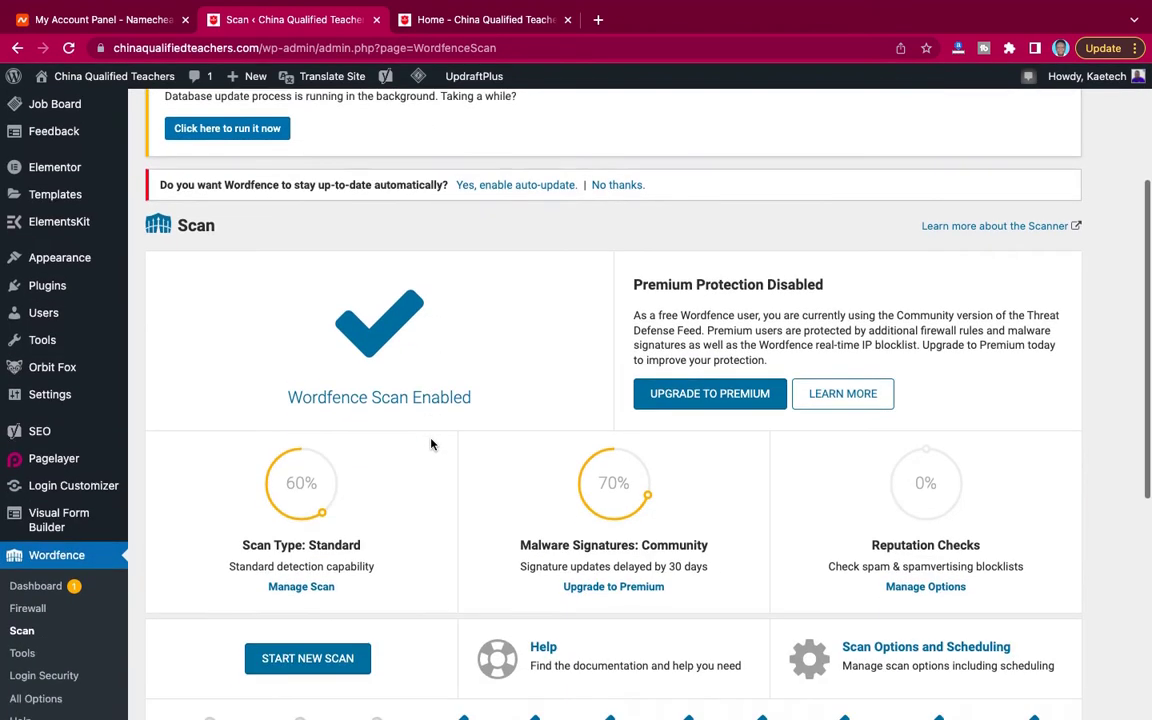
pyautogui.scroll(5, 432, 444)
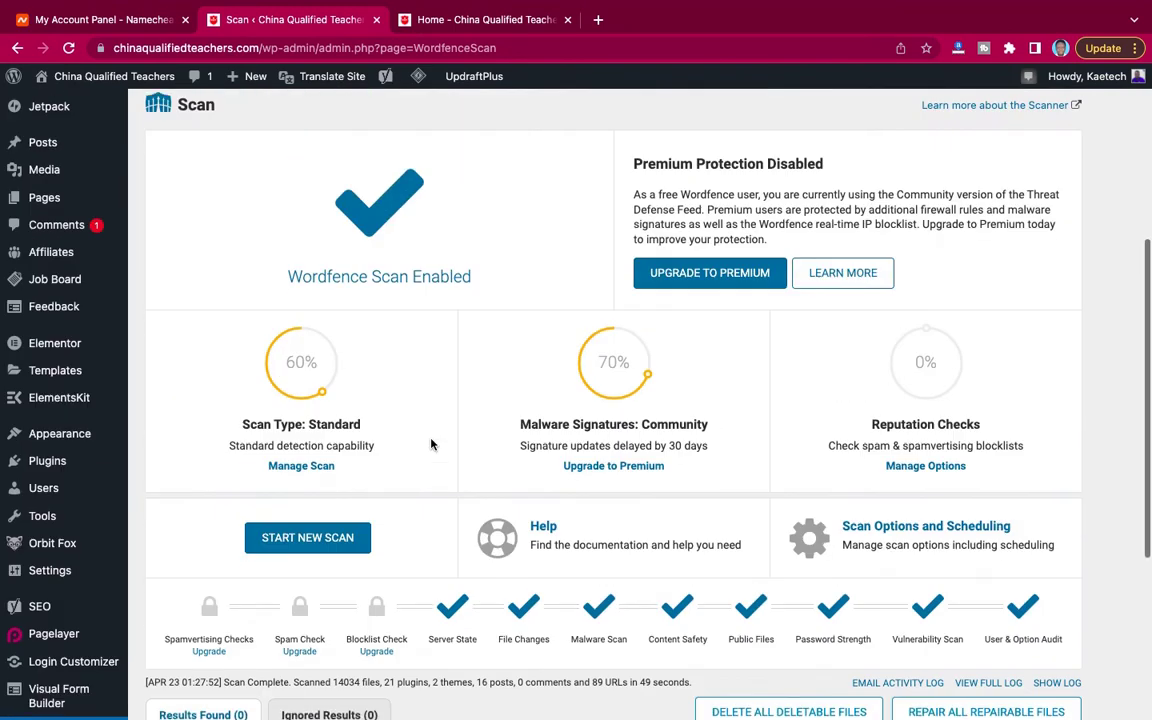
pyautogui.moveTo(614, 372)
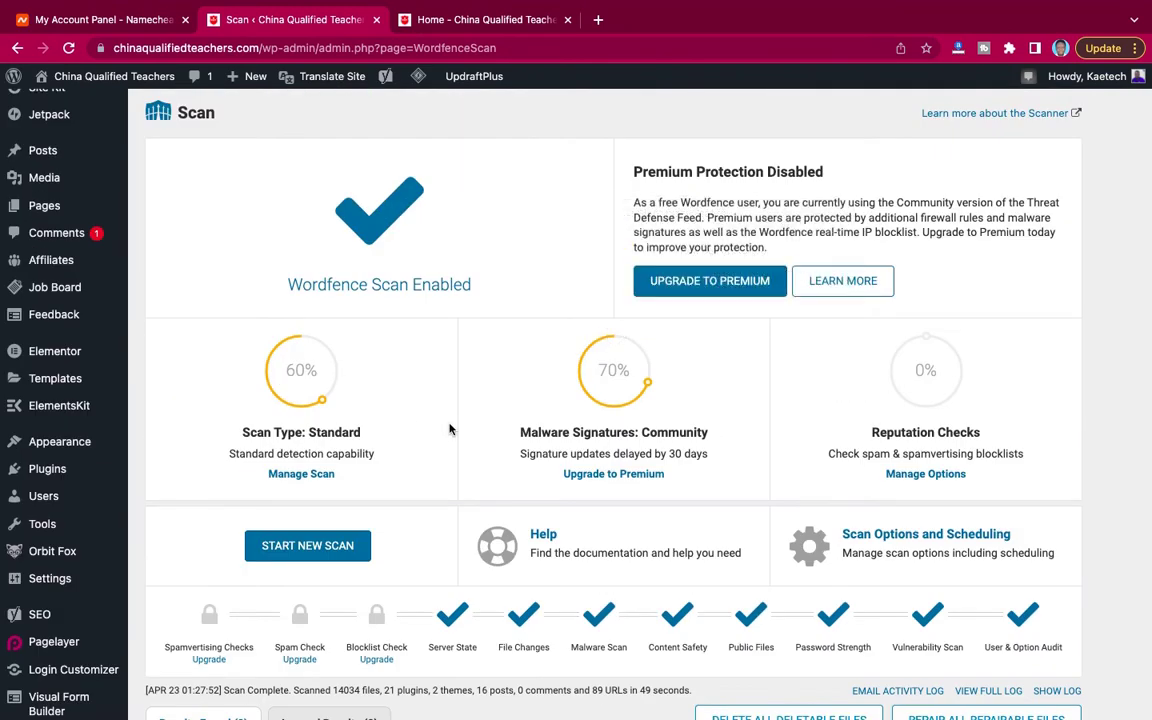
pyautogui.scroll(-6, 450, 429)
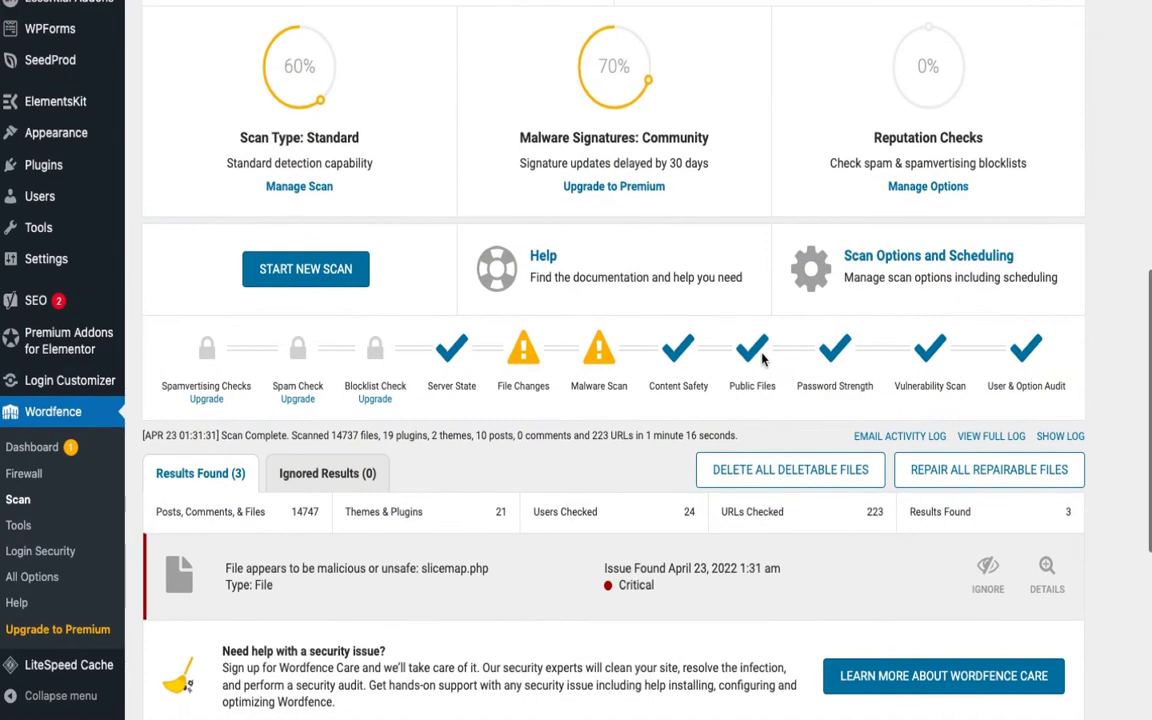
# - Review the flagged files in the second site's Wordfence scan results and delete the malicious slicemap.php file
pyautogui.scroll(-4, 685, 437)
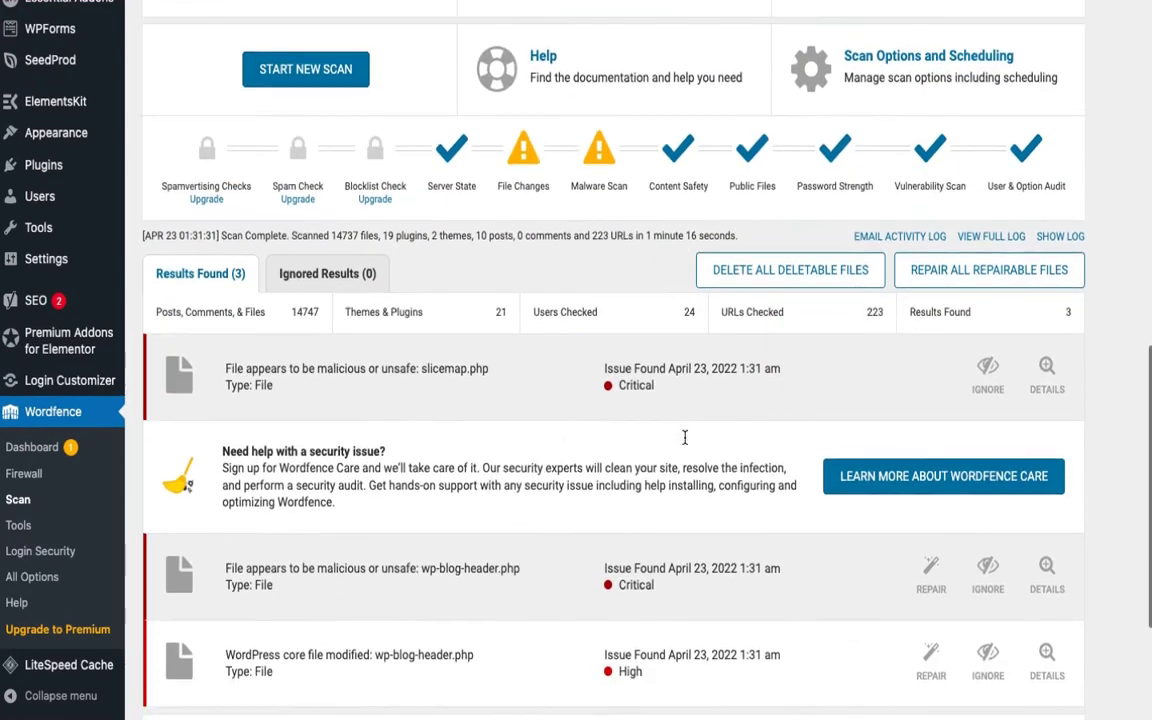
pyautogui.scroll(1, 685, 437)
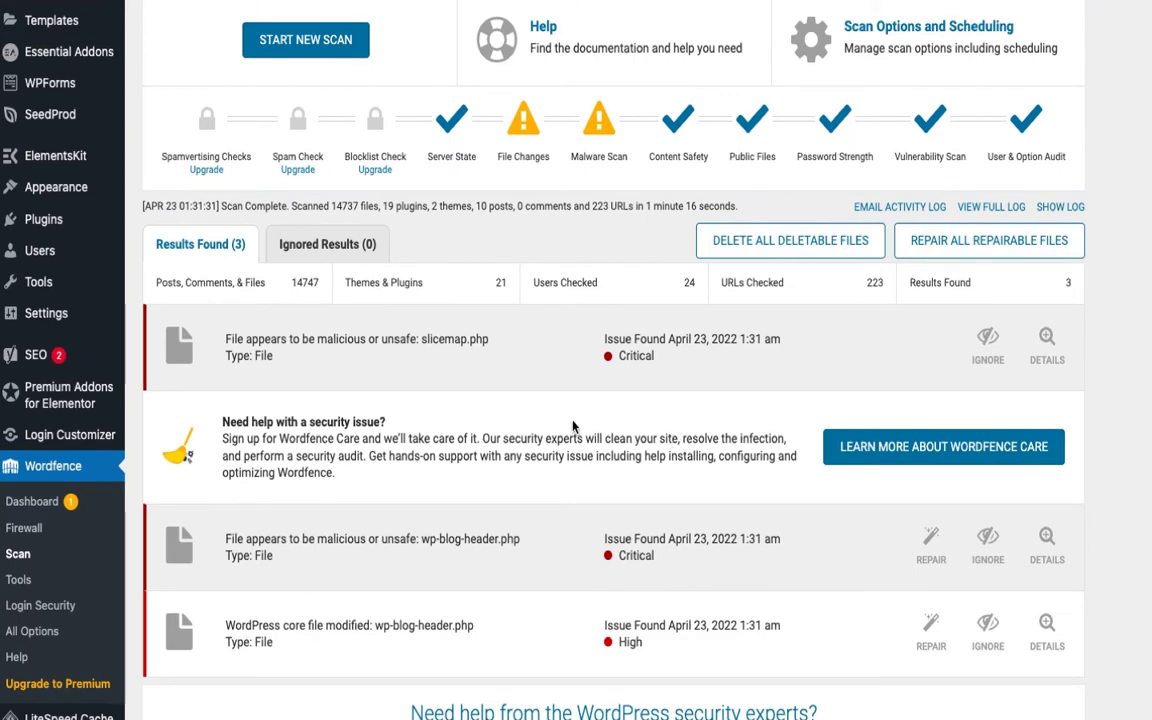
pyautogui.scroll(-1, 440, 373)
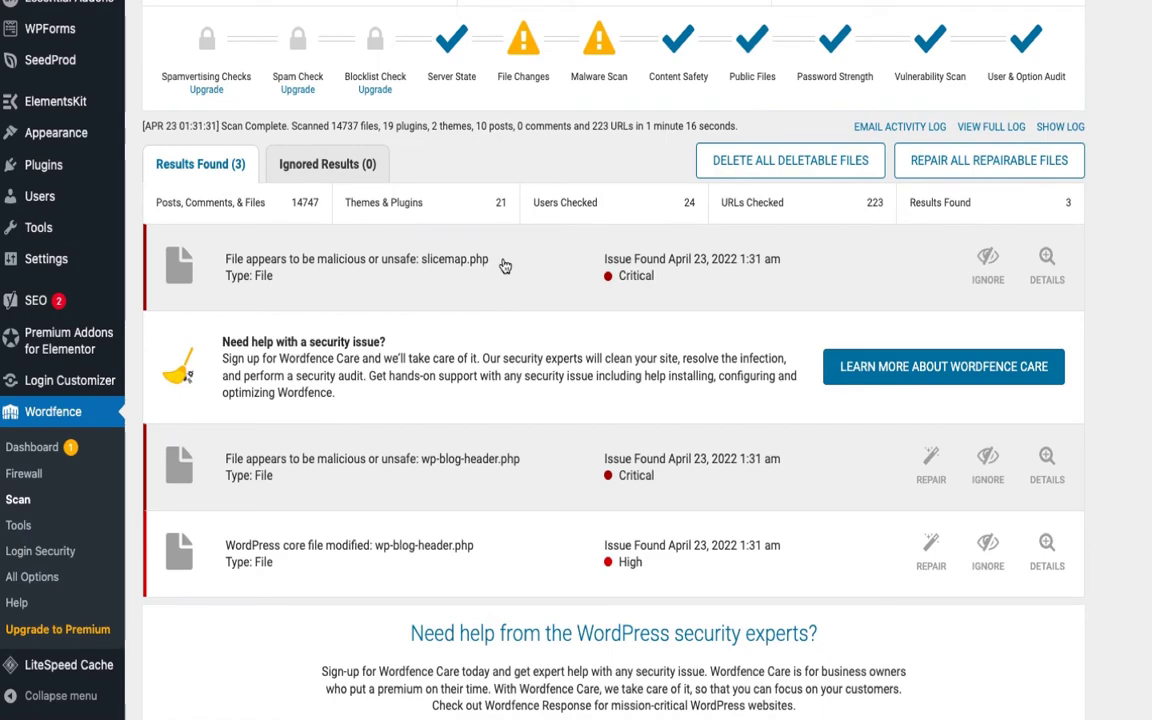
pyautogui.scroll(-1, 505, 265)
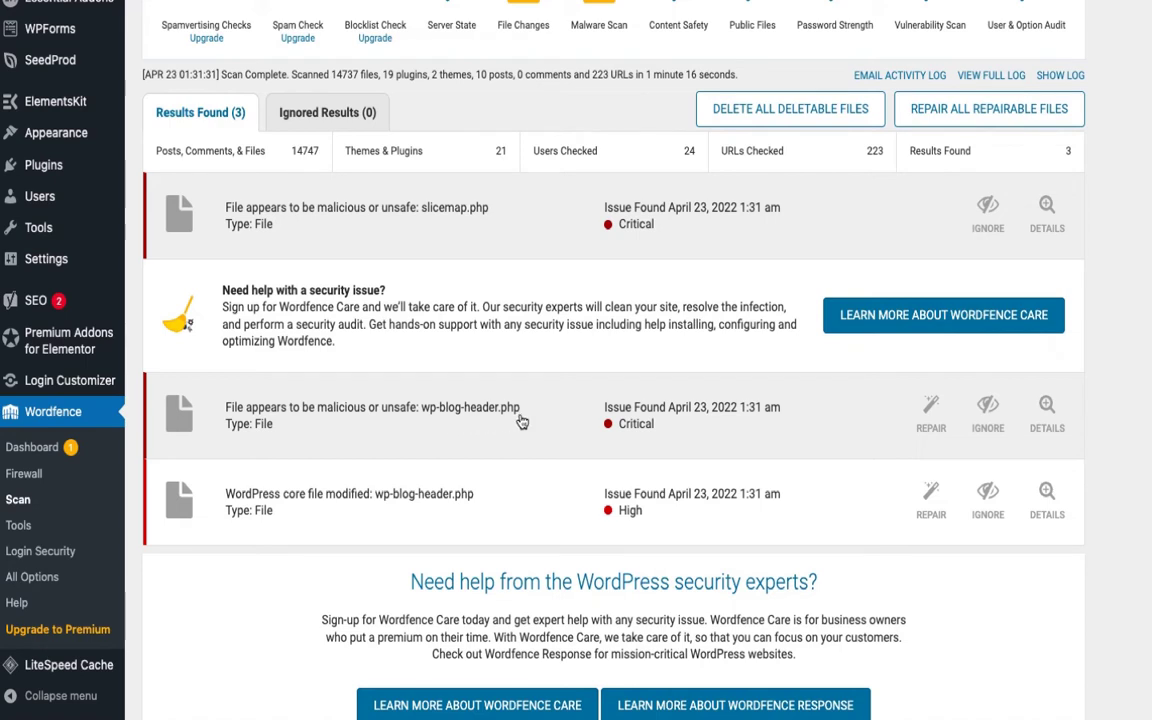
pyautogui.scroll(-1, 618, 385)
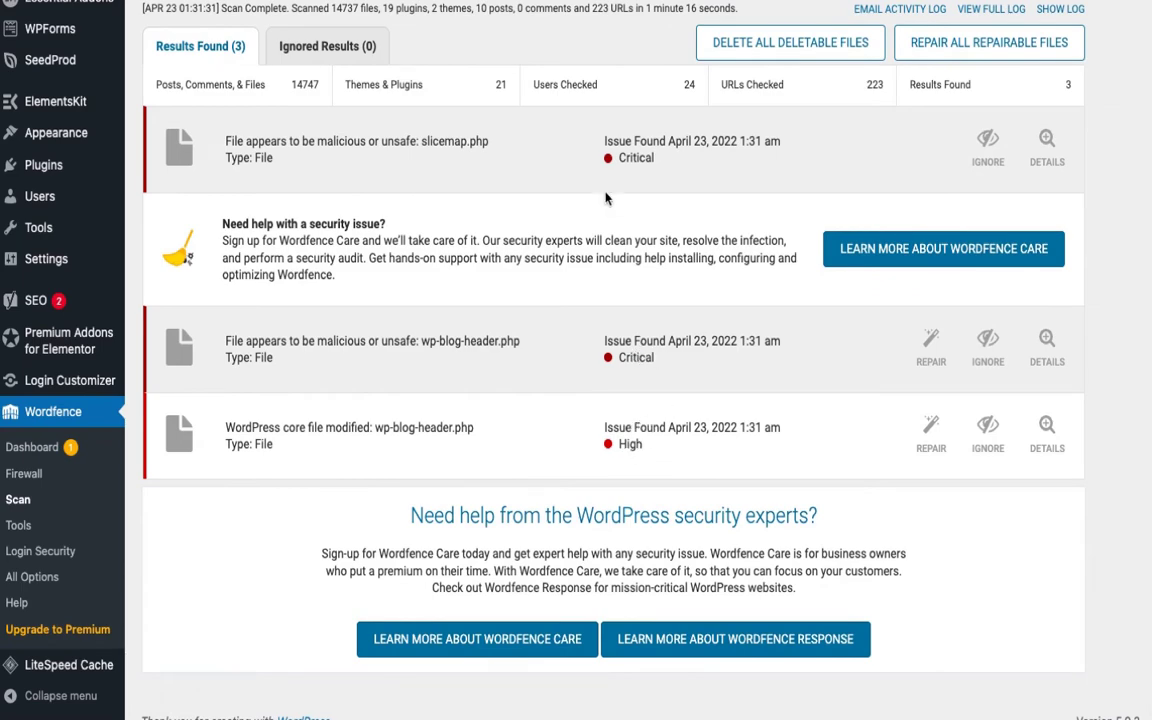
pyautogui.click(1047, 140)
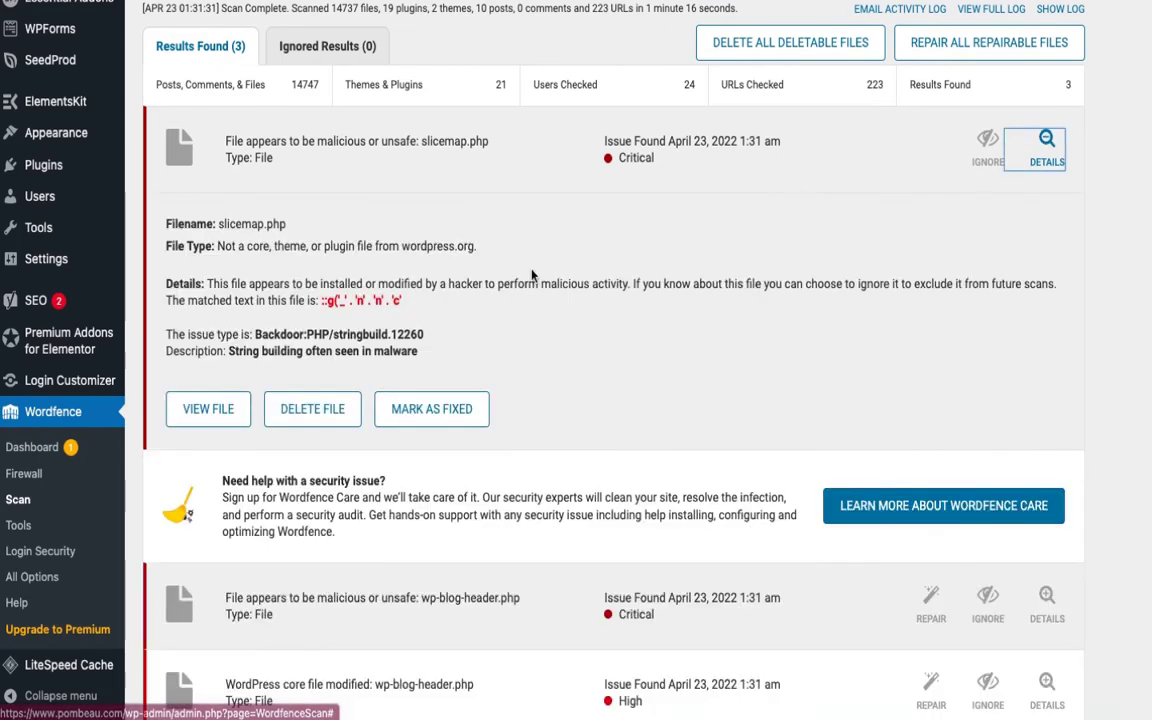
pyautogui.click(312, 409)
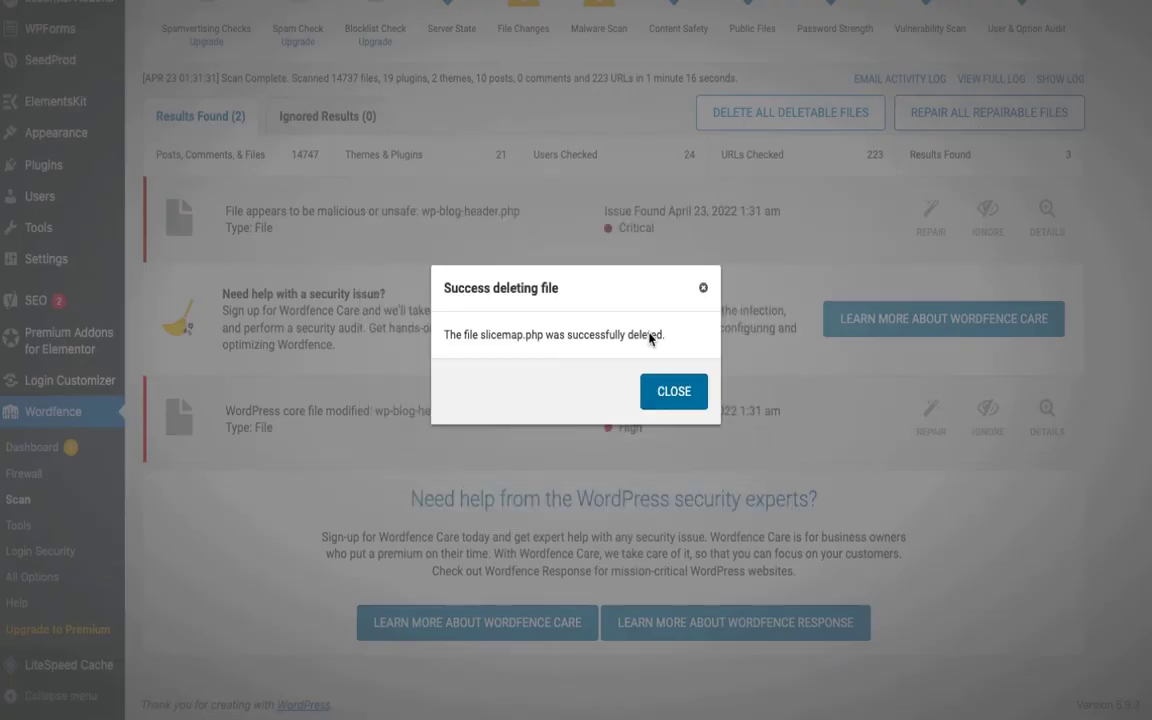
pyautogui.click(671, 390)
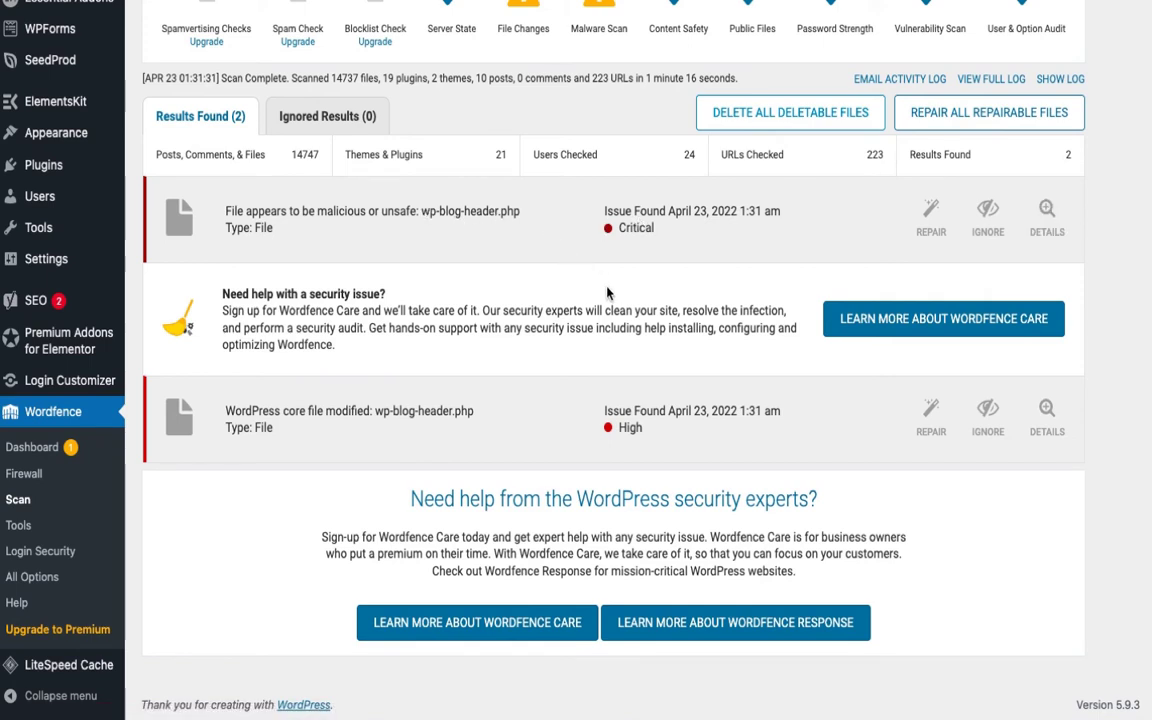
# - Inspect the critical wp-blog-header.php issue's details and compare the modified file with the original version
pyautogui.click(1047, 215)
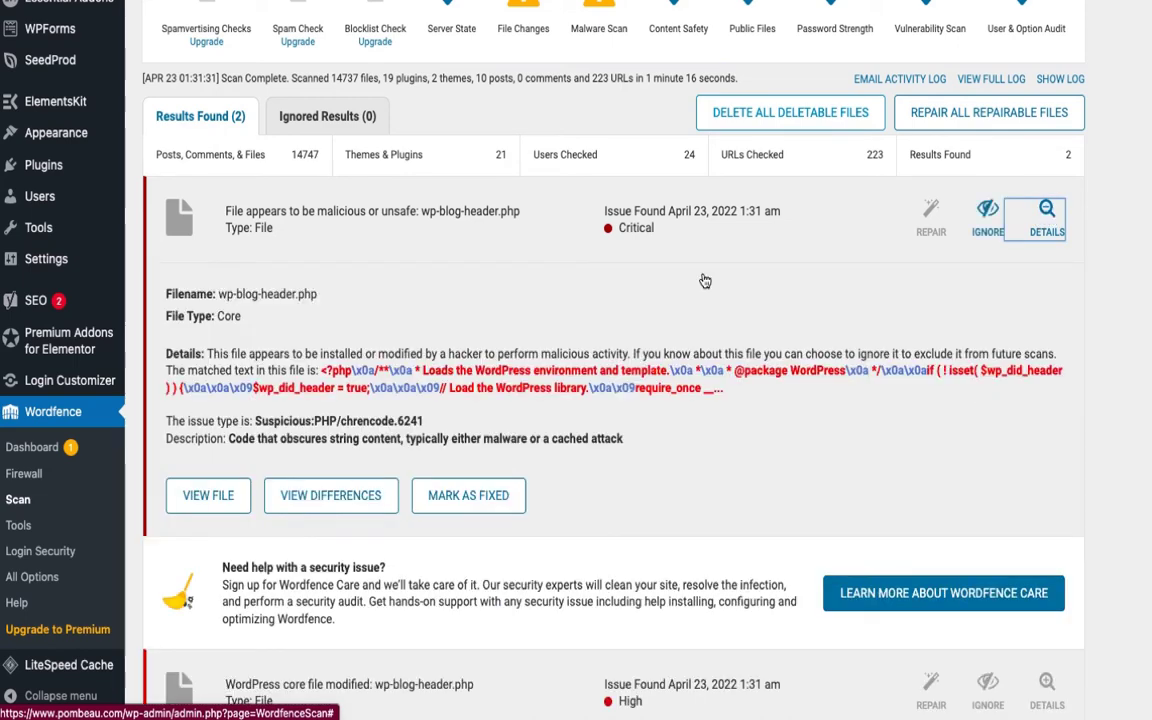
pyautogui.scroll(-2, 531, 434)
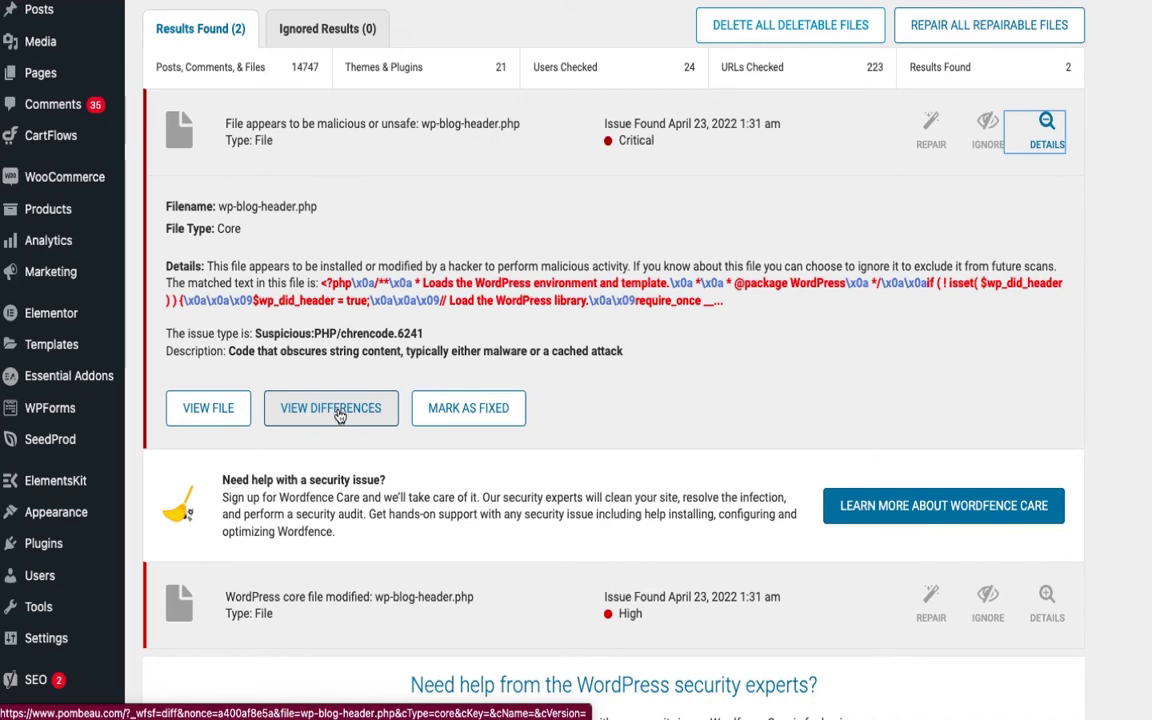
pyautogui.click(340, 416)
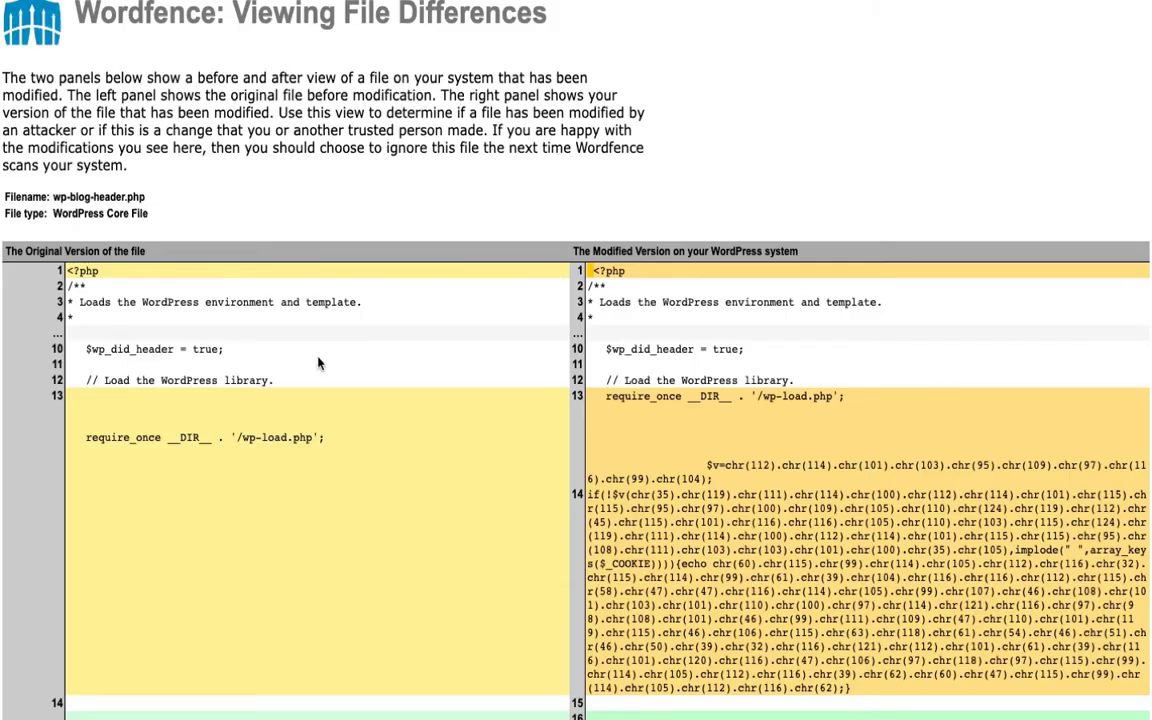
pyautogui.scroll(-3, 374, 347)
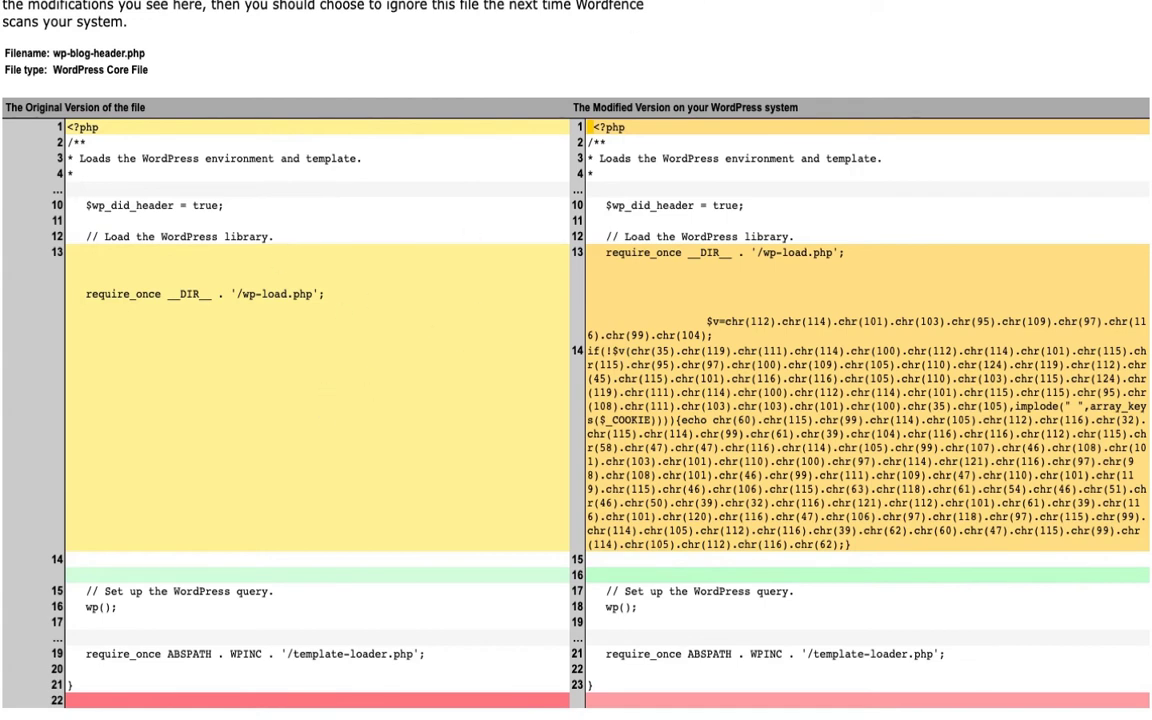
pyautogui.hotkey('ctrl', 'w')
# - Download a backup copy of wp-blog-header.php and repair the file from its critical malicious-file issue
pyautogui.scroll(-1, 645, 355)
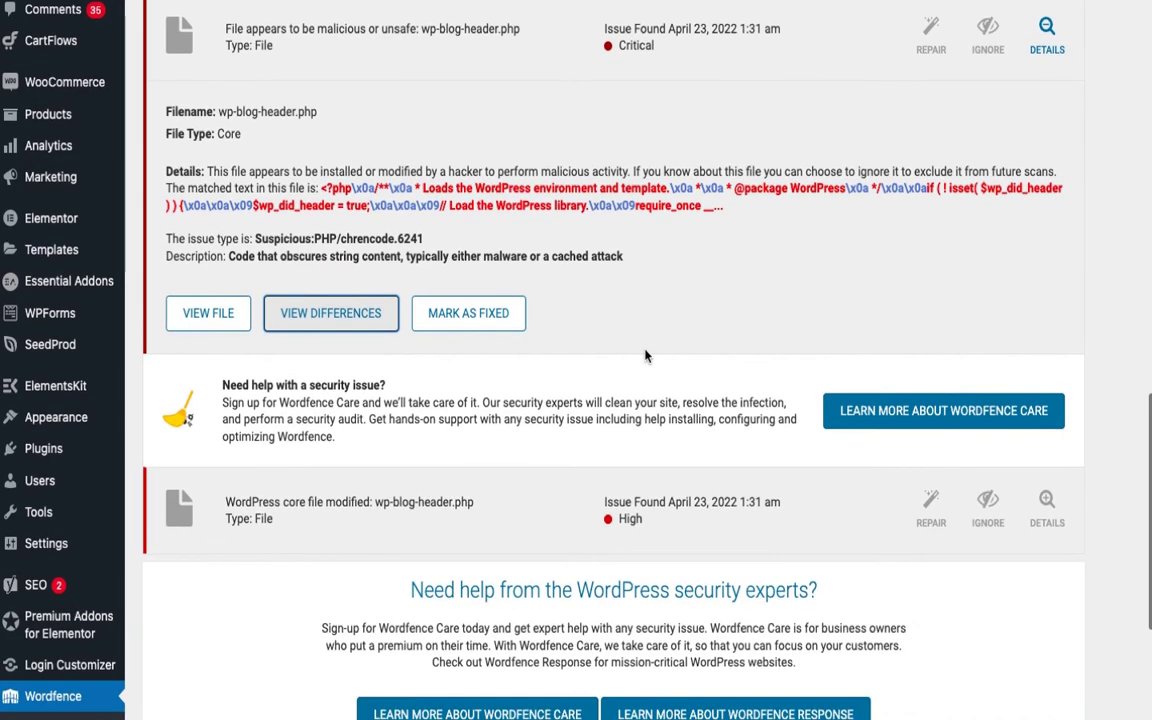
pyautogui.scroll(1, 645, 355)
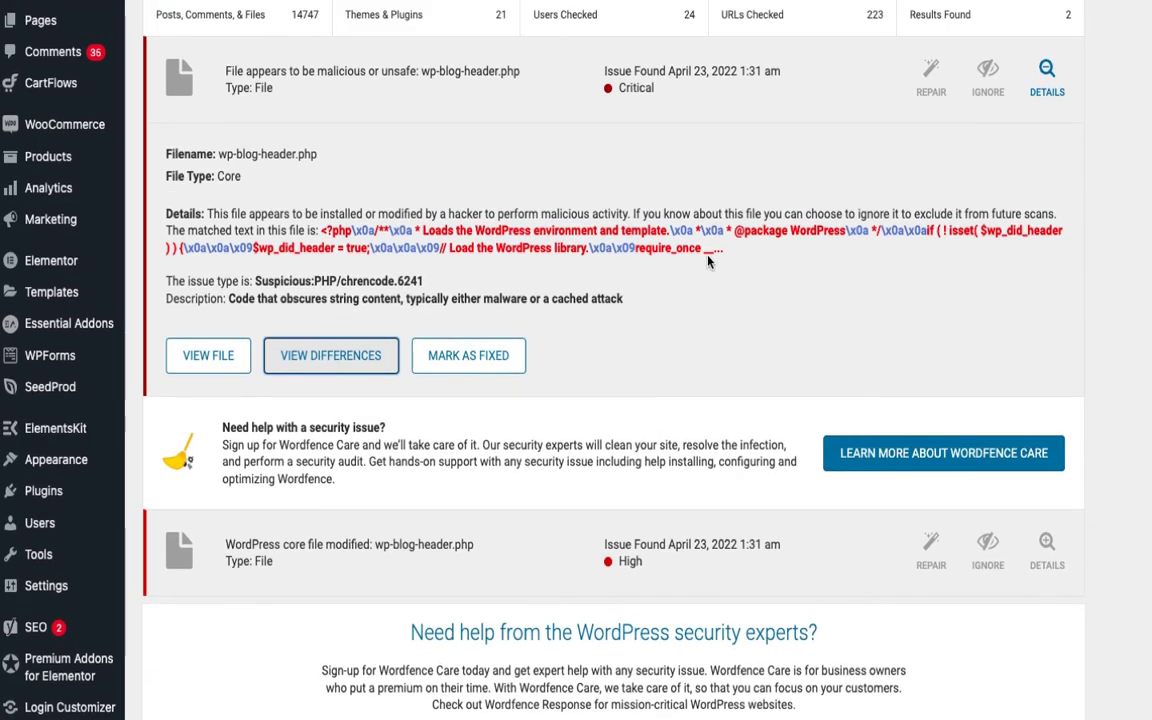
pyautogui.scroll(2, 708, 260)
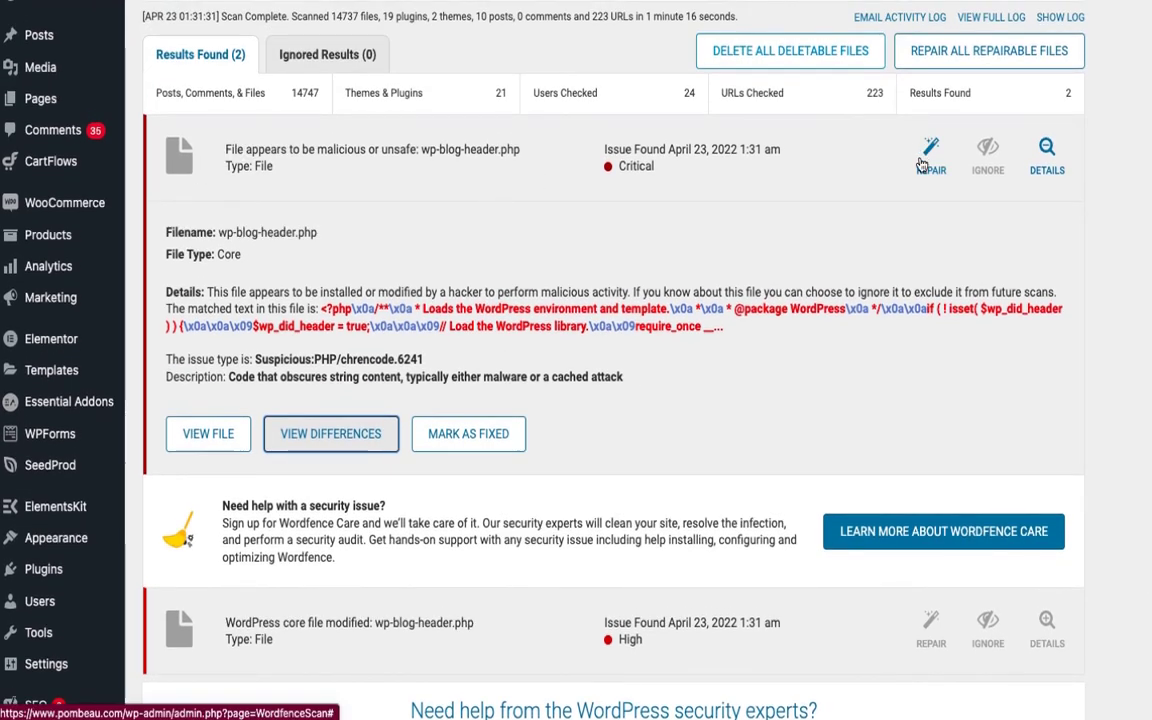
pyautogui.click(930, 153)
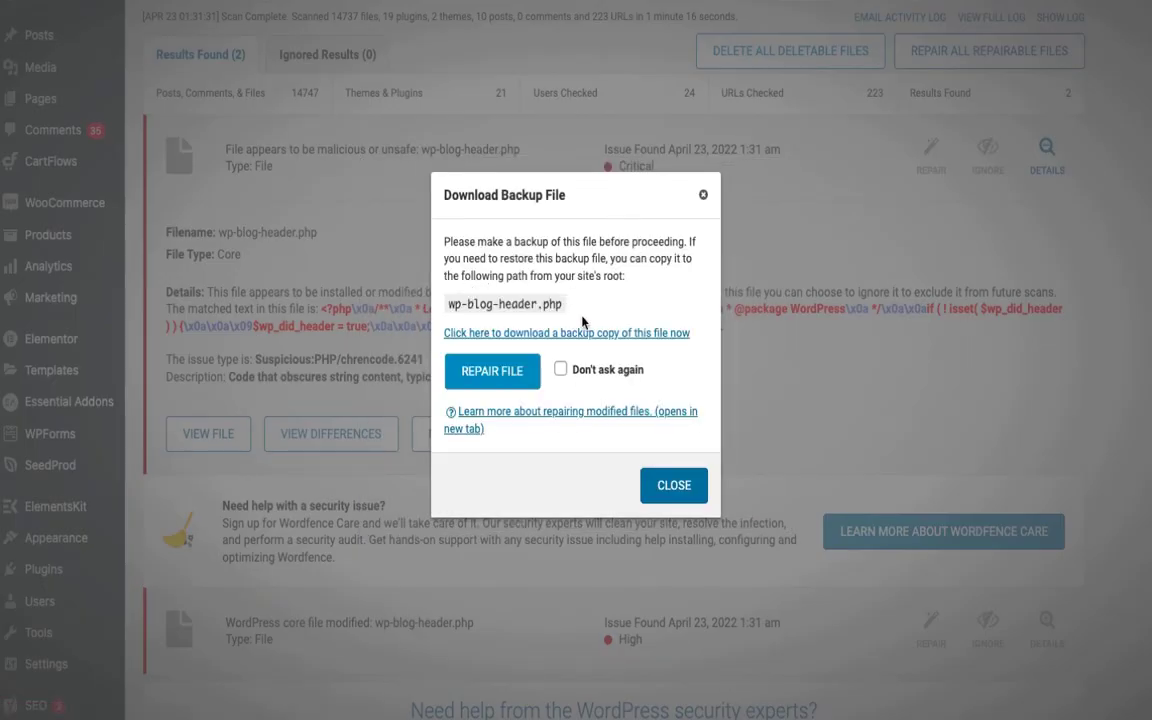
pyautogui.click(494, 371)
pyautogui.click(583, 336)
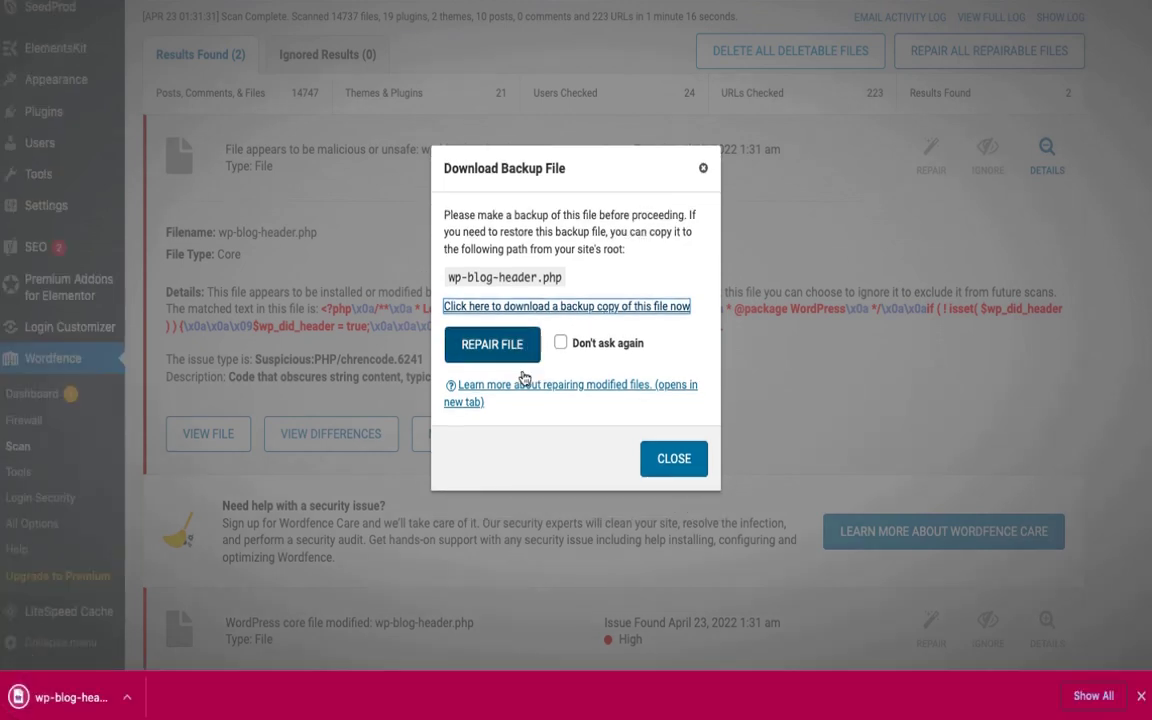
pyautogui.click(492, 345)
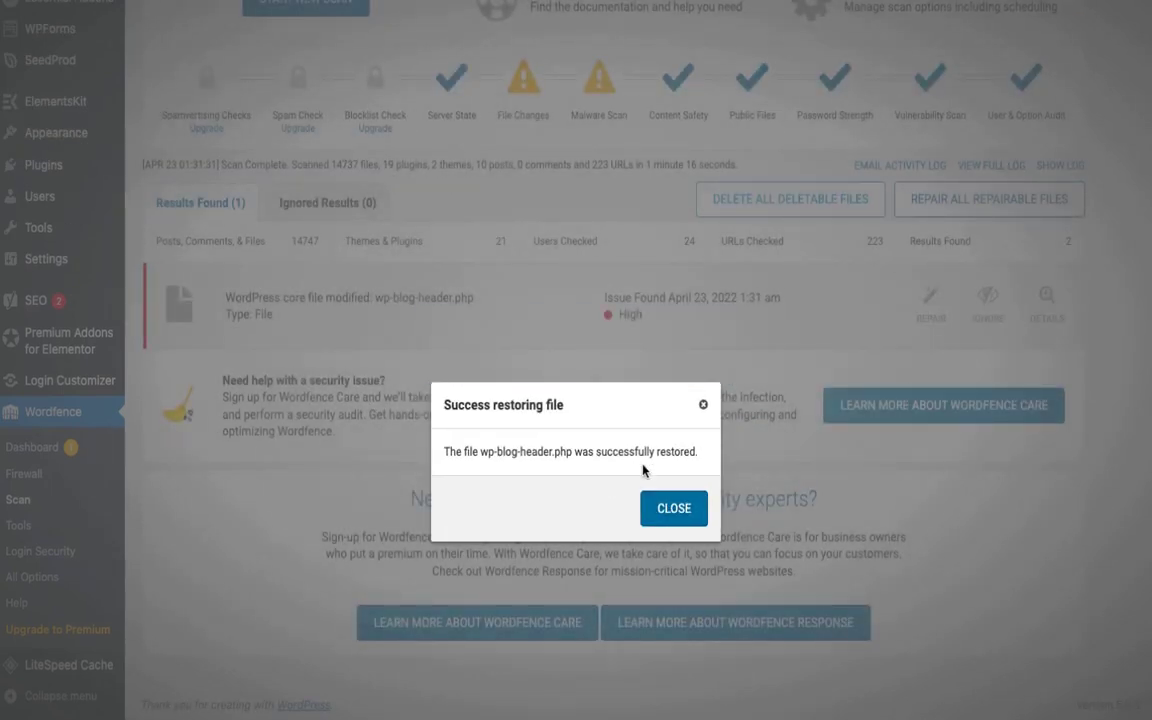
pyautogui.click(673, 510)
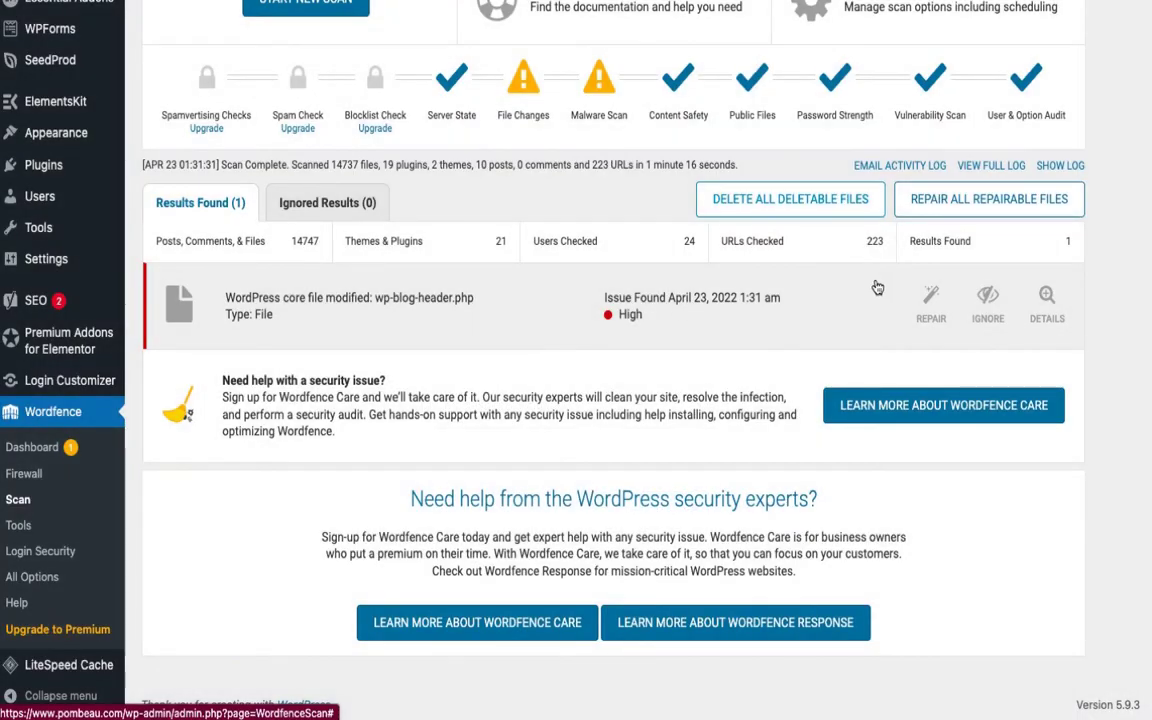
# - Repair wp-blog-header.php from the remaining modified-core-file issue, with the backup prompt set not to ask again
pyautogui.click(931, 302)
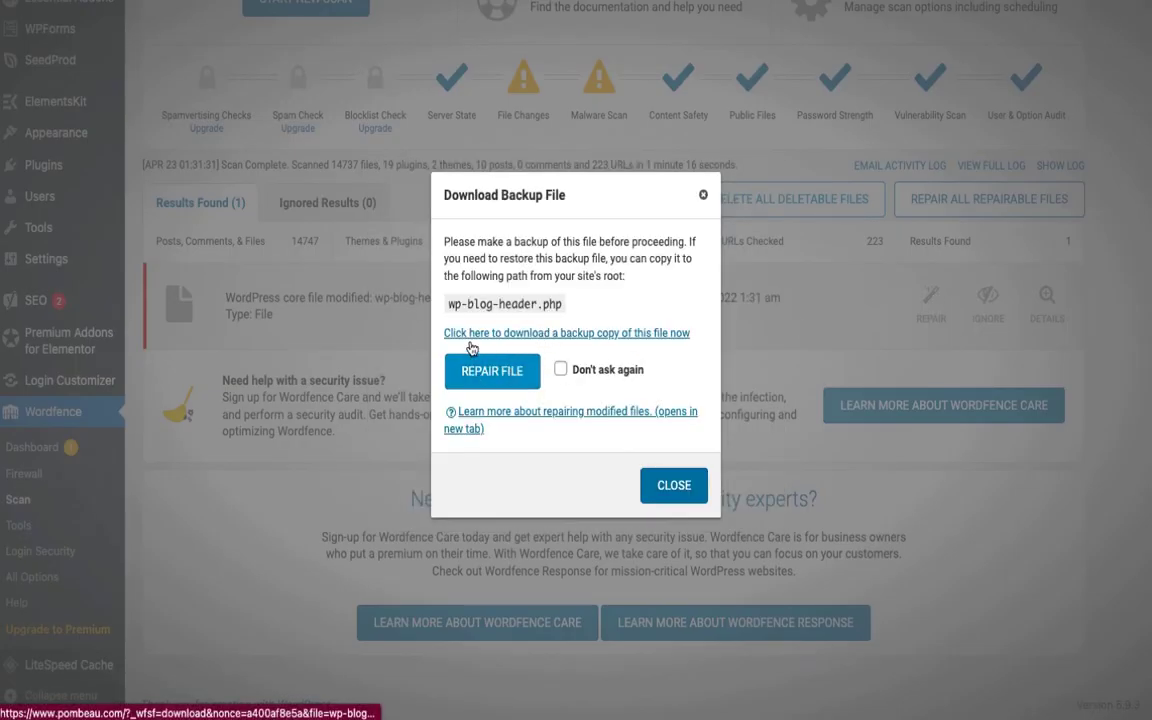
pyautogui.click(560, 369)
pyautogui.click(492, 374)
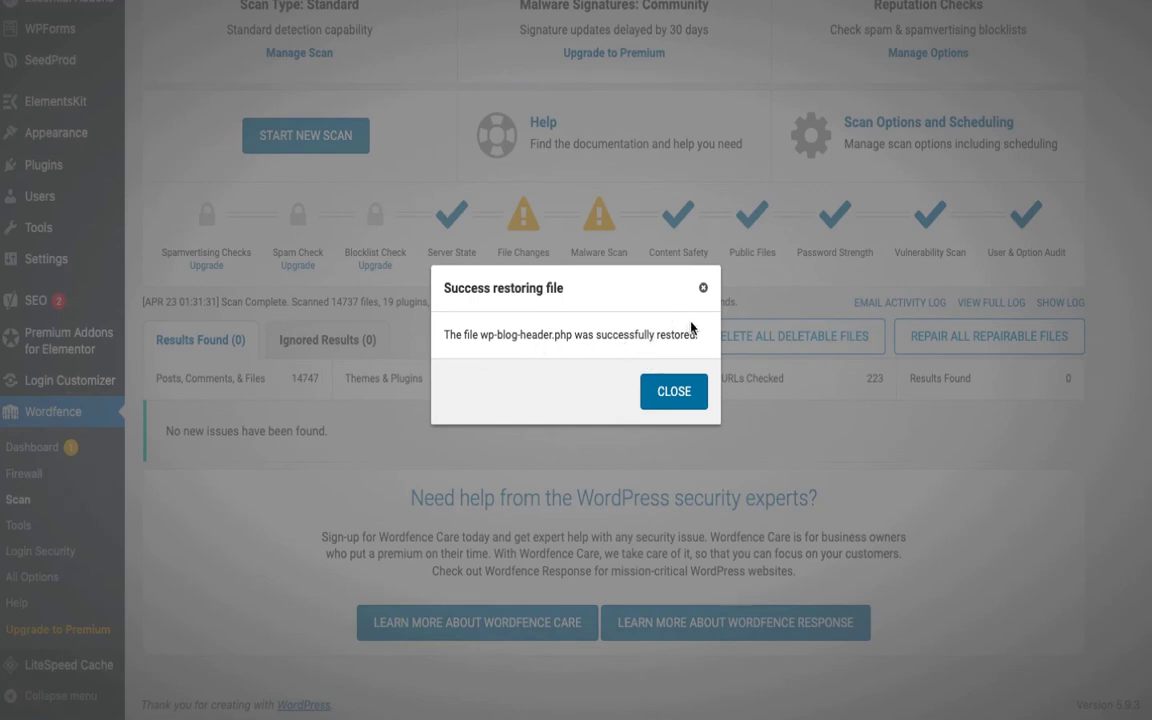
pyautogui.click(677, 393)
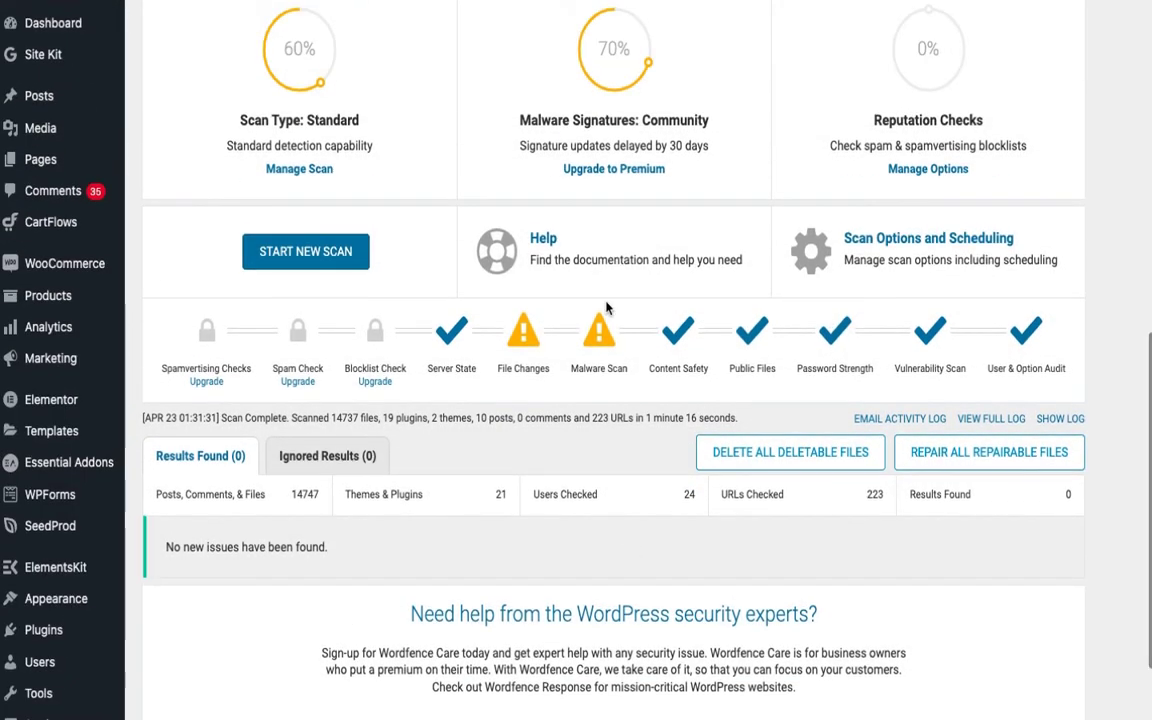
# - Start a new Wordfence scan of the repaired site
pyautogui.scroll(1, 544, 269)
pyautogui.click(366, 305)
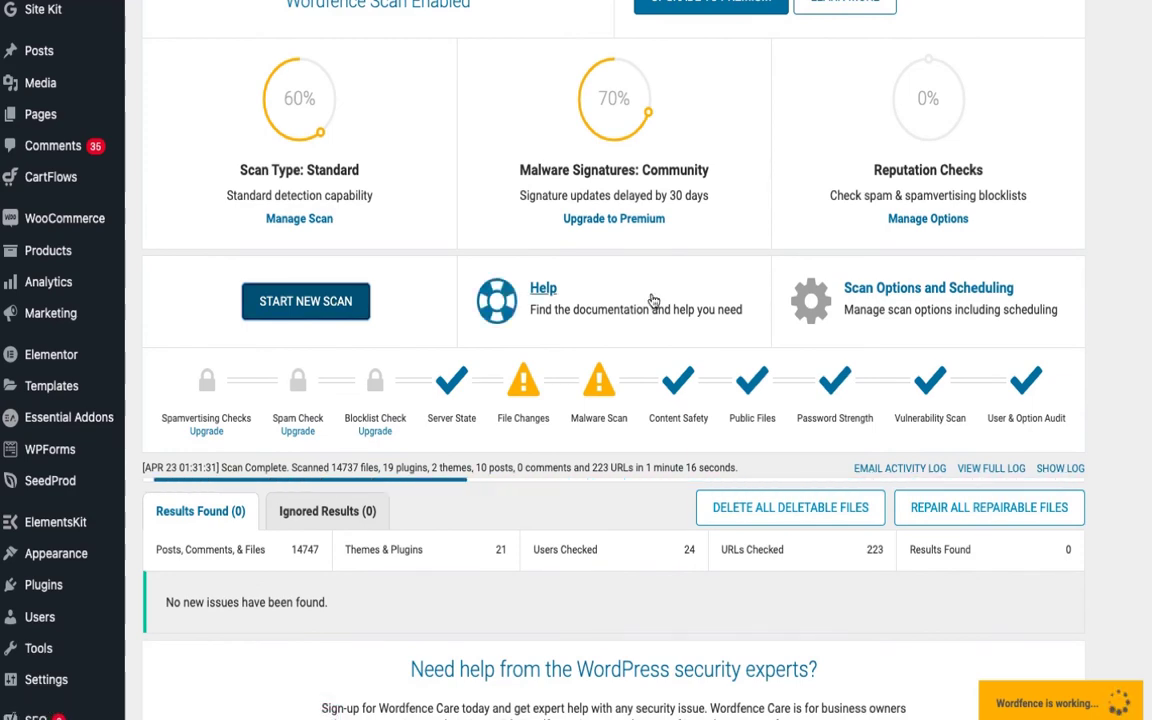
pyautogui.hotkey('ctrl', 'Left')
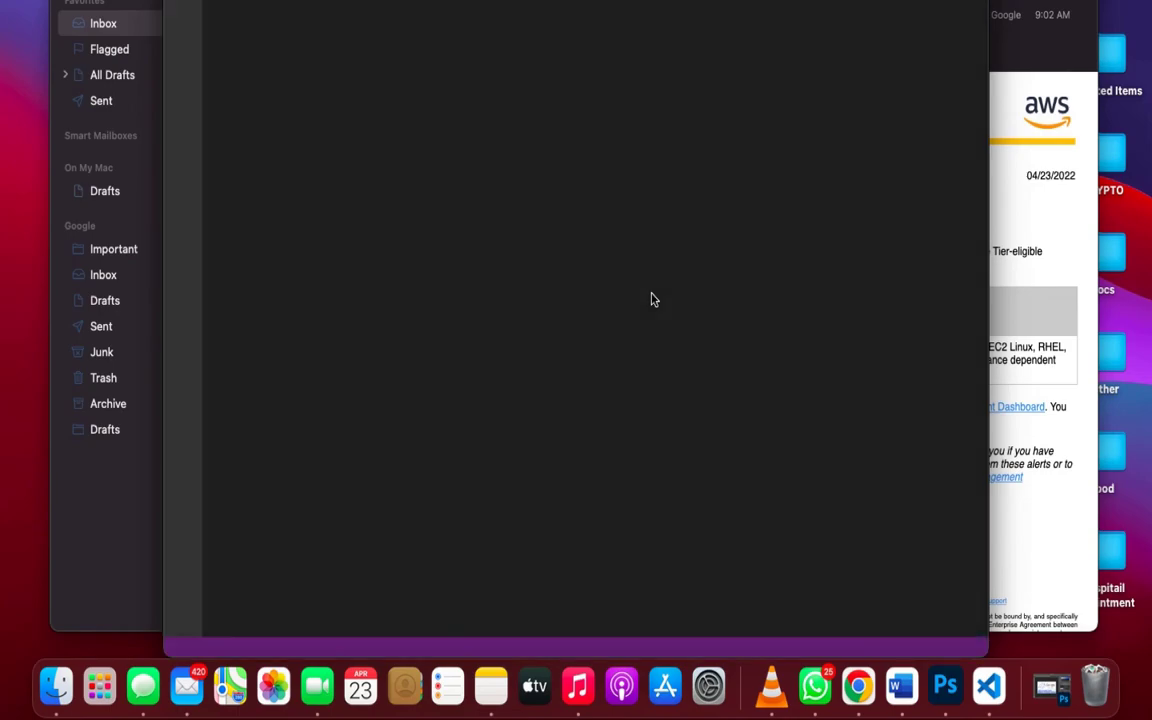
pyautogui.hotkey('ctrl', 'Right')
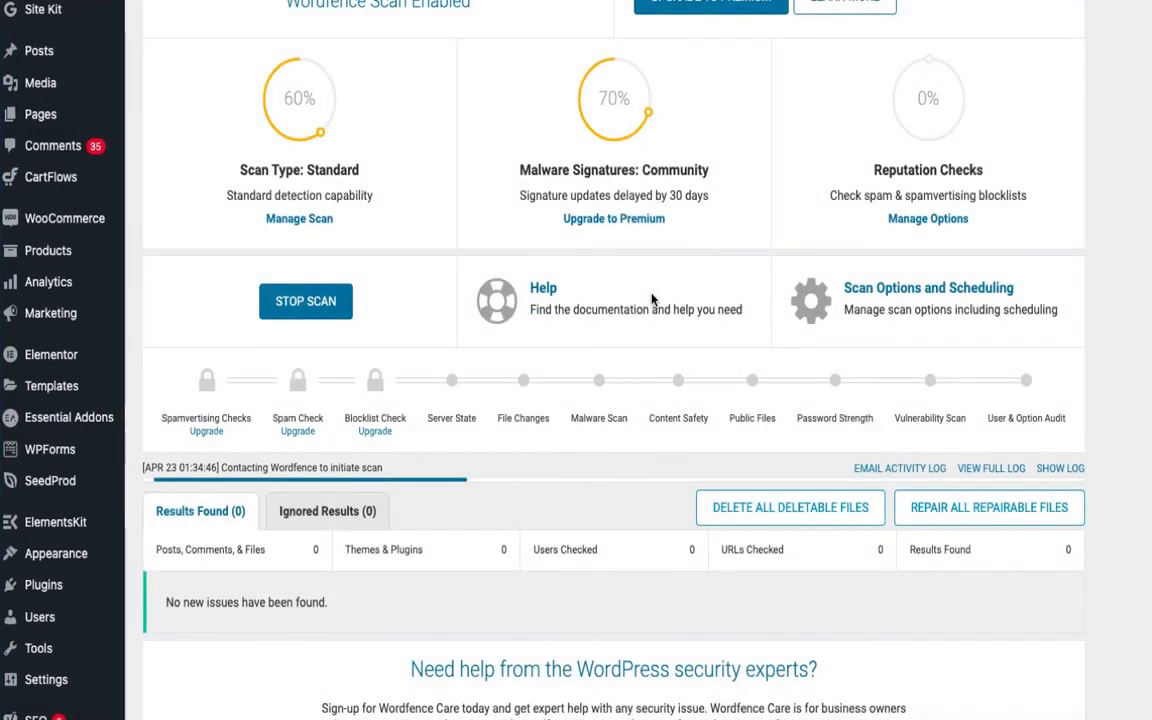